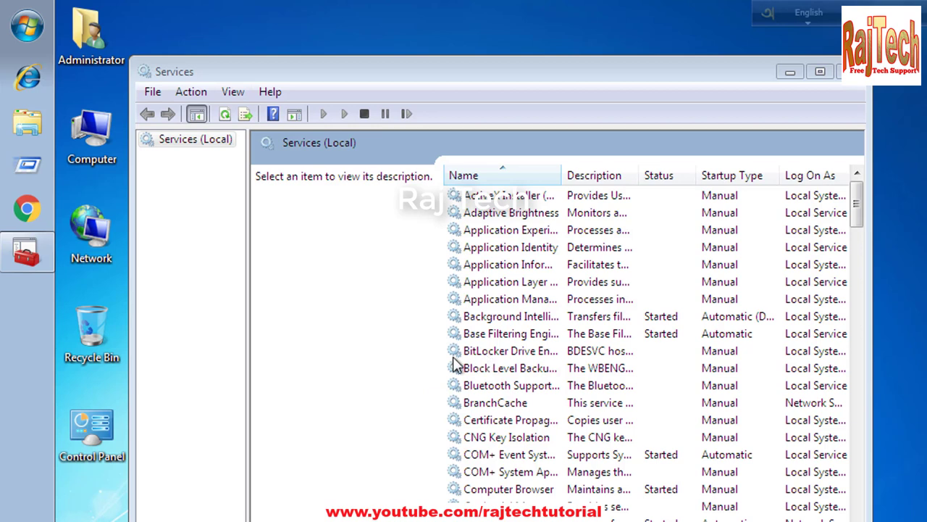
Step: Find the Windows Search service in the local services list and open its properties
left_click(255, 73)
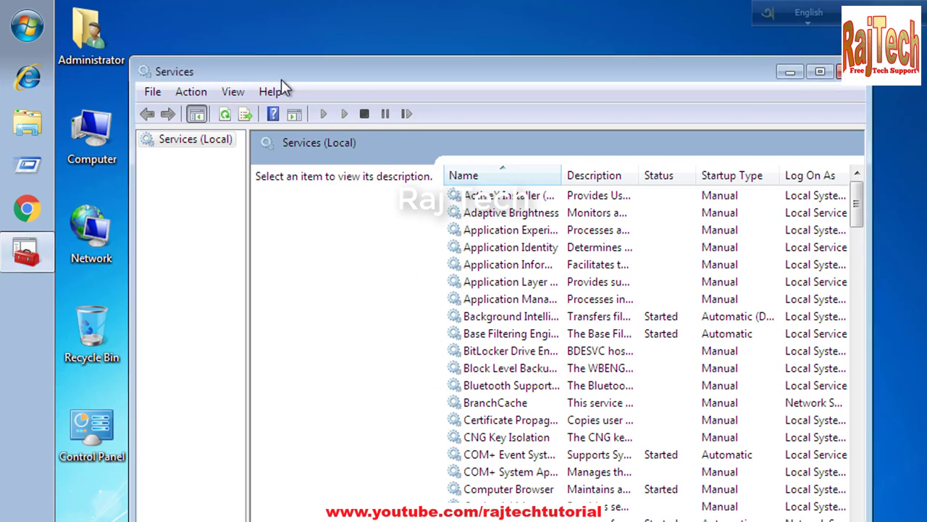
left_click(484, 268)
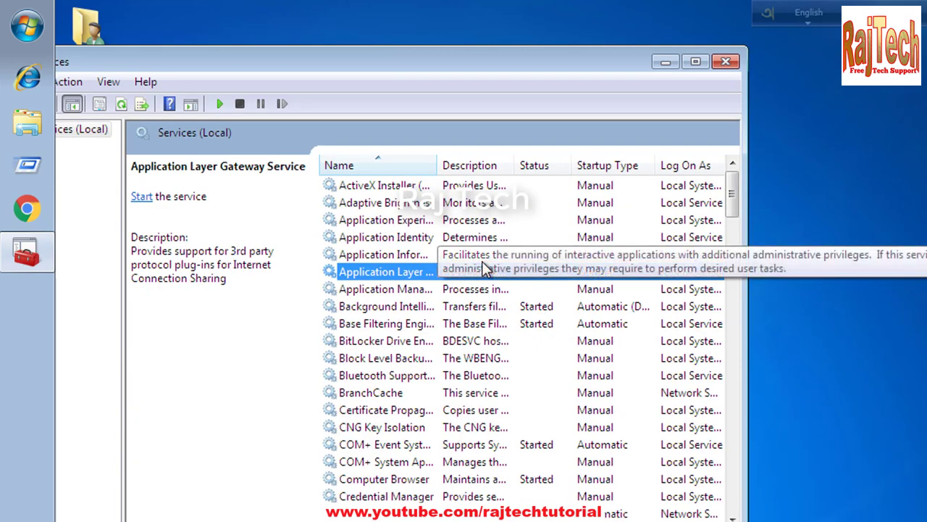
key("w")
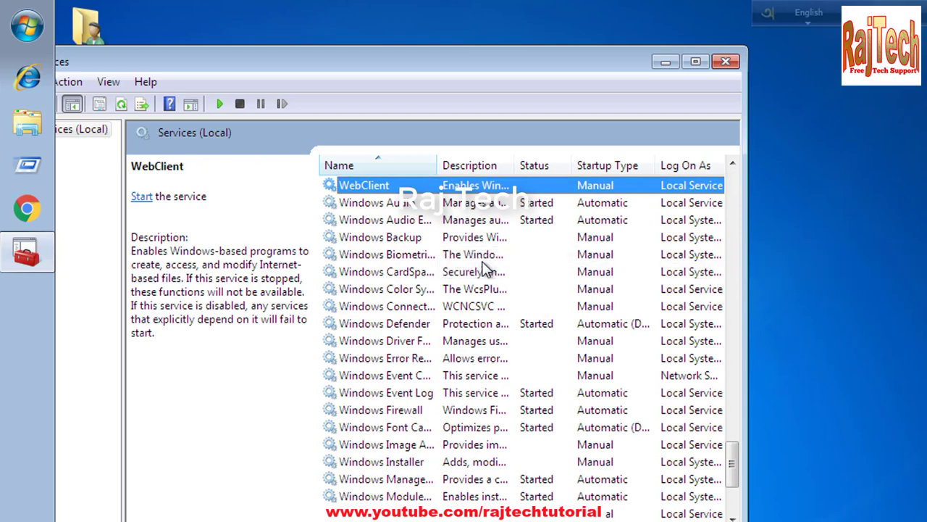
key("Down")
key("Down")
key("Down")
key("Down")
key("Down")
key("Down")
key("Down")
key("Down")
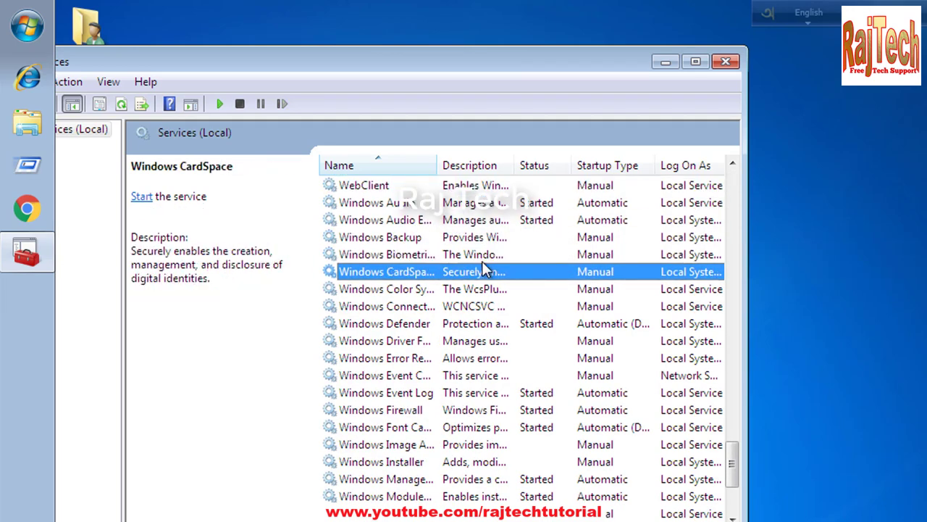
key("Down")
key("Down")
key("Down")
key("Down")
key("Down")
key("Down")
key("Down")
key("Down")
key("Down")
key("Down")
key("Down")
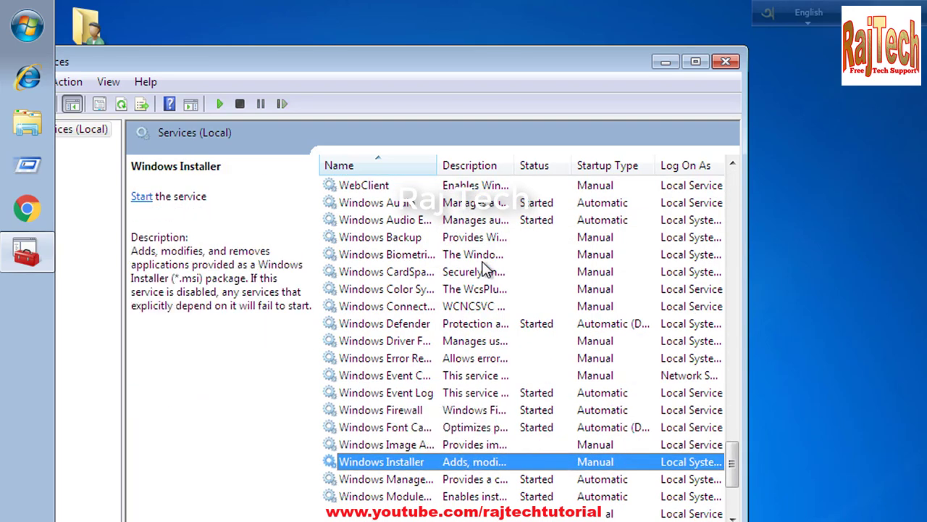
key("Down")
key("Down")
key("Down")
key("Down")
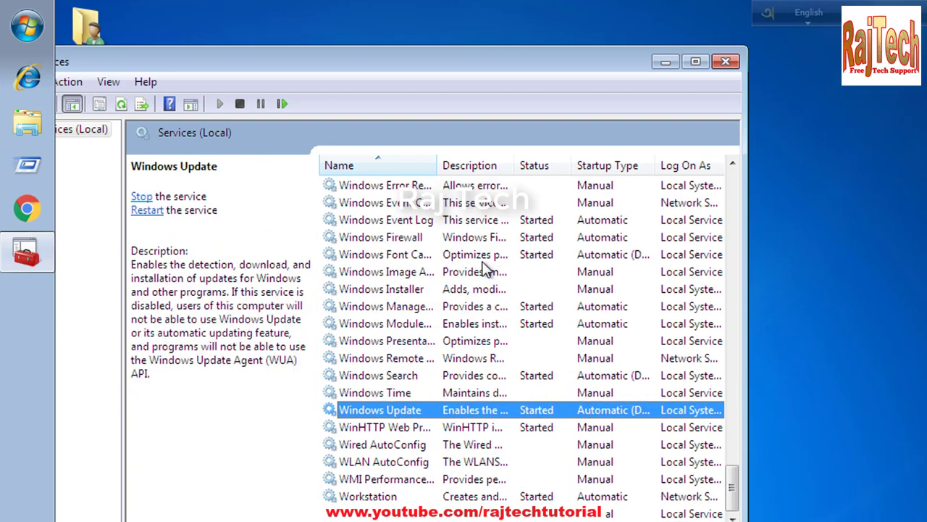
left_click(406, 377)
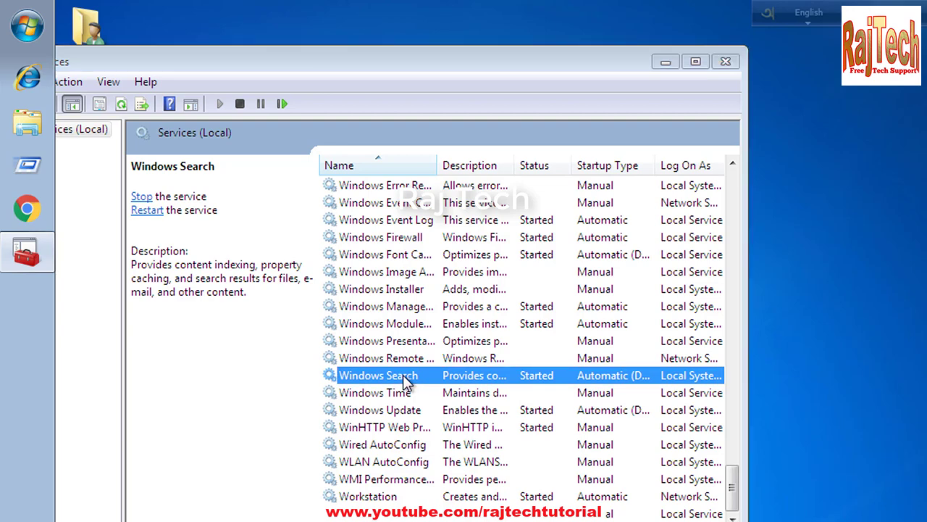
double_click(405, 377)
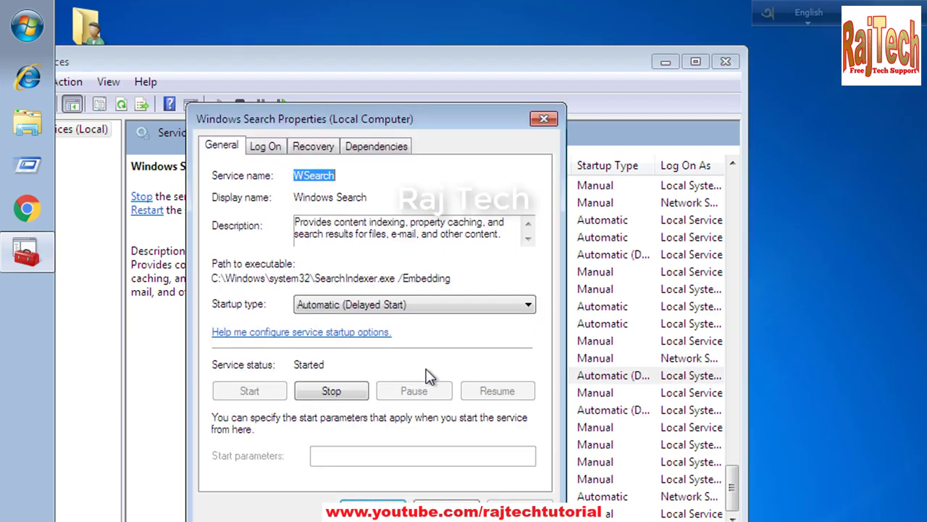
Step: Set the Windows Search service's startup type to Disabled, apply it, and stop the service
left_click(373, 303)
left_click(333, 356)
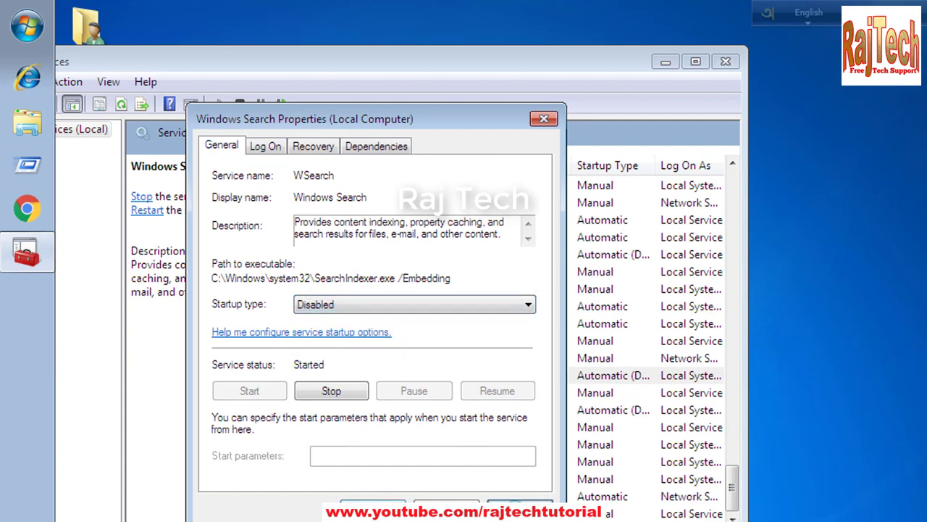
left_click(516, 505)
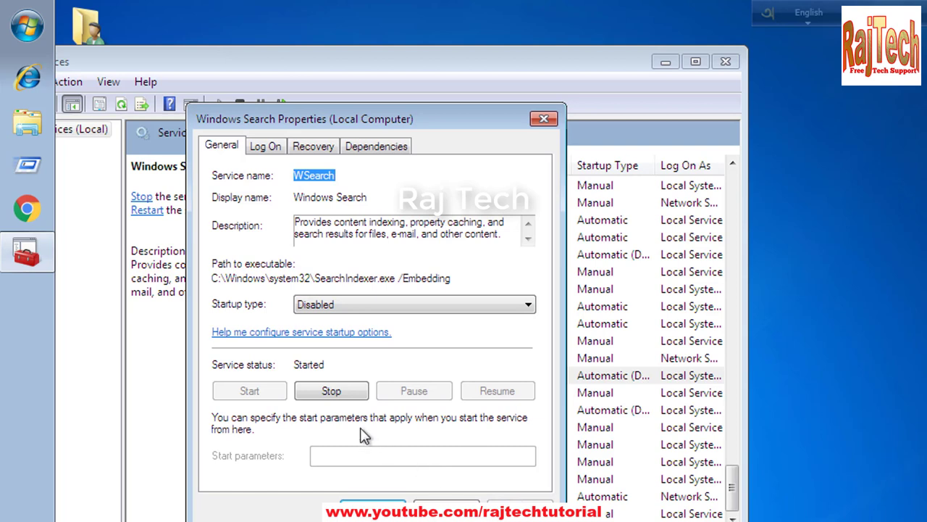
left_click(333, 391)
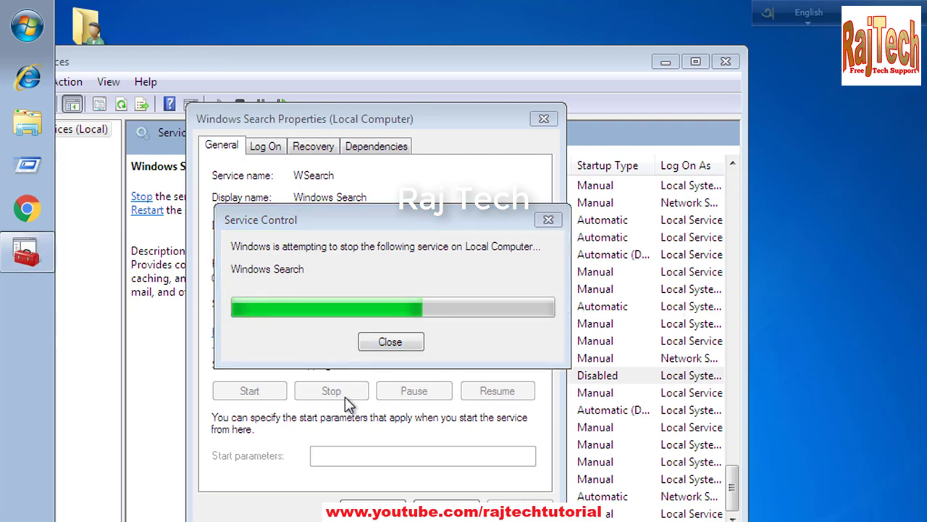
left_click(369, 442)
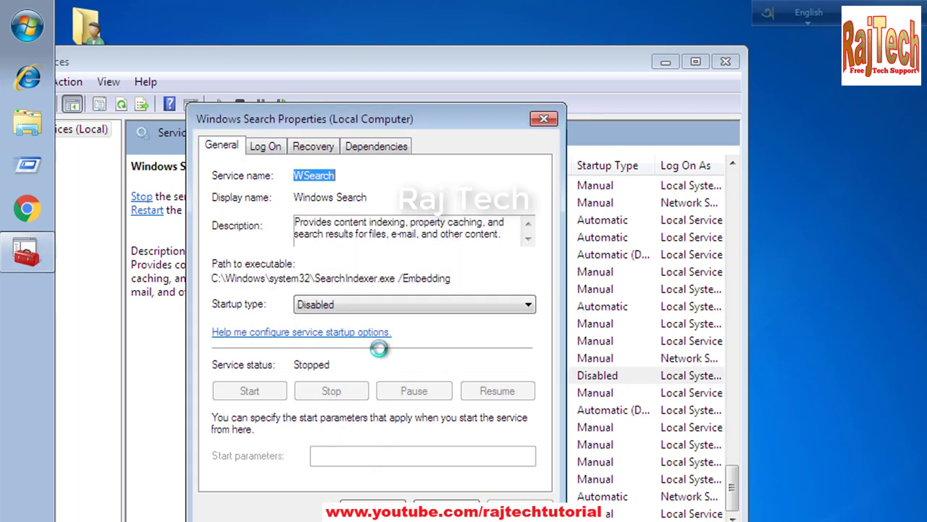
left_click(372, 506)
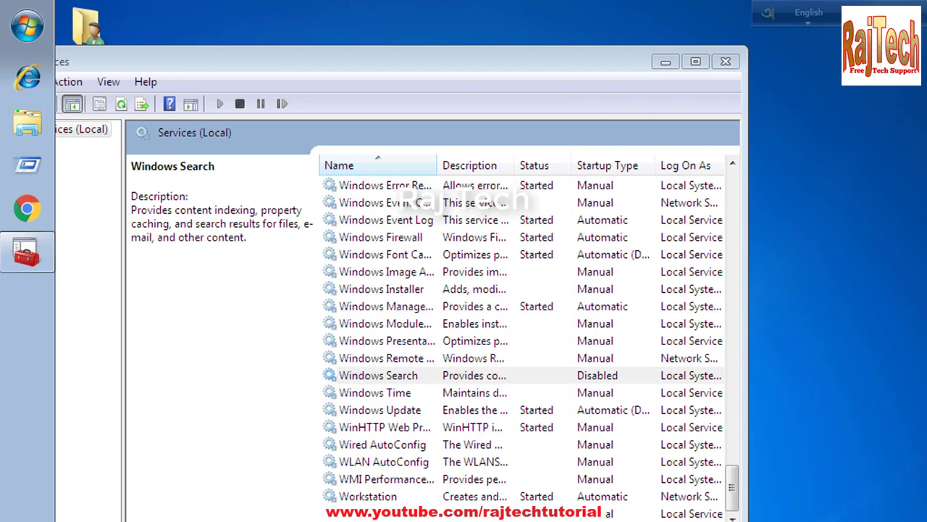
Step: Find the Superfetch service in the services list and open its properties
scroll(389, 359, "up", 3)
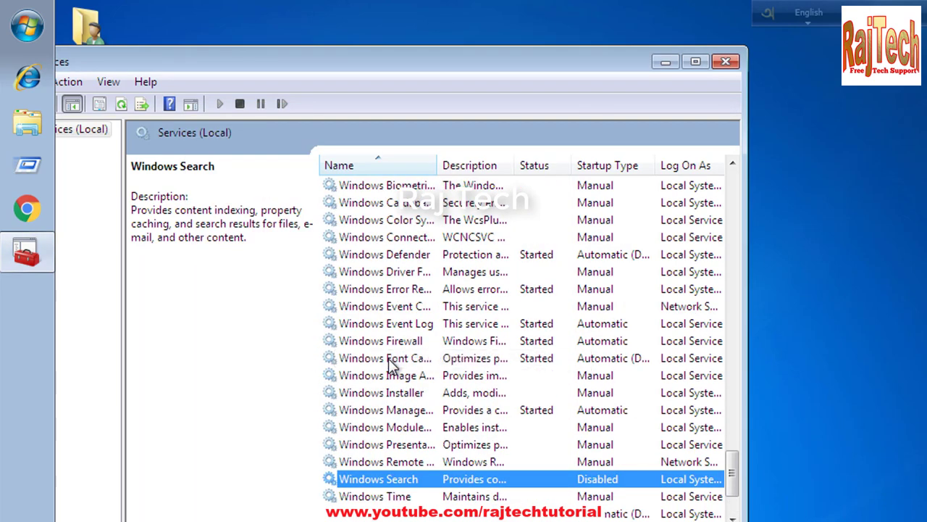
key("s")
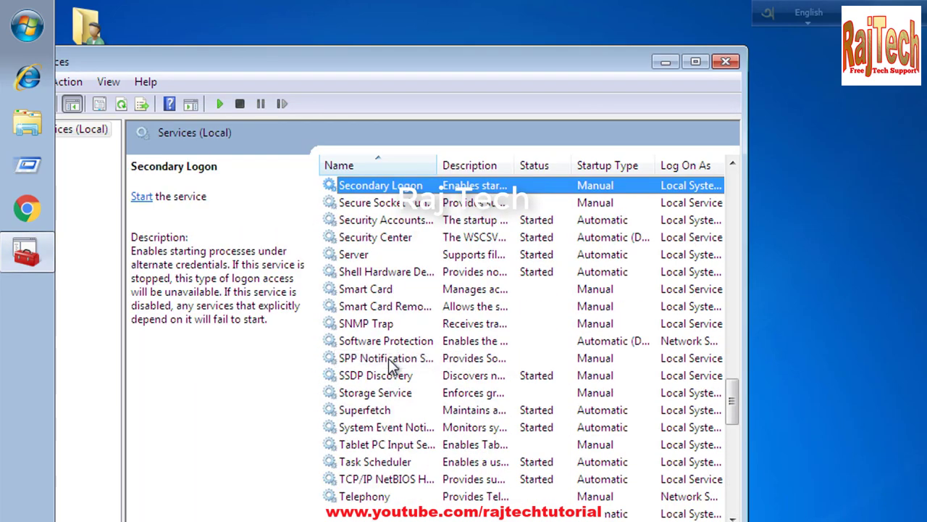
key("s")
key("s")
key("s")
key("s")
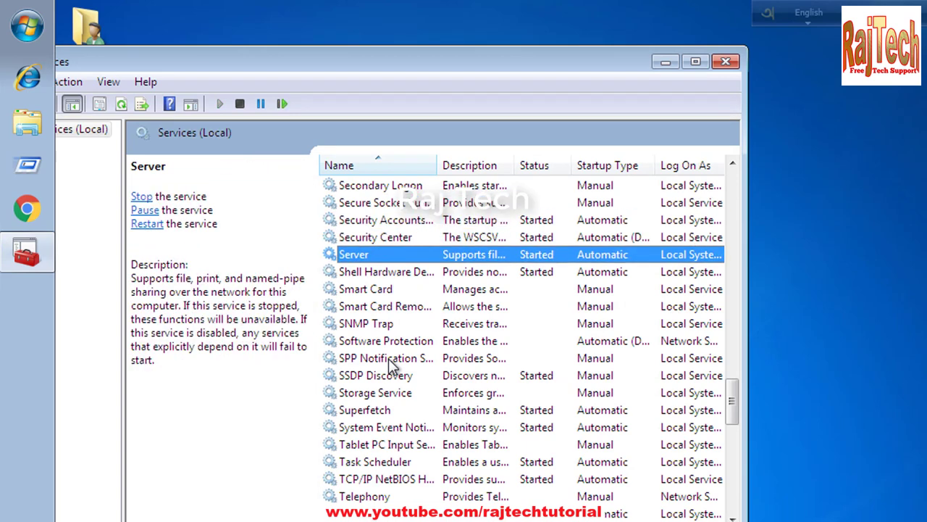
left_click(383, 410)
double_click(383, 410)
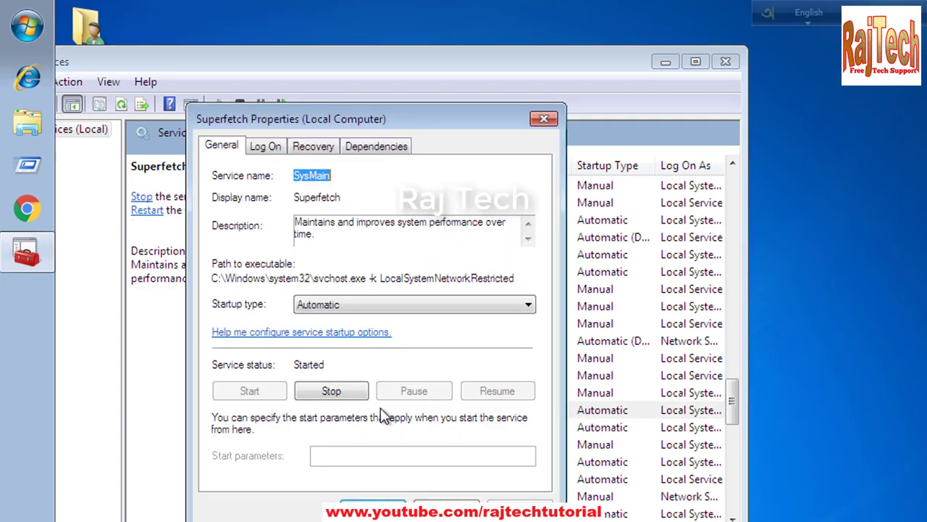
Step: Set the Superfetch service's startup type to Disabled, apply it, and stop the service
left_click(377, 307)
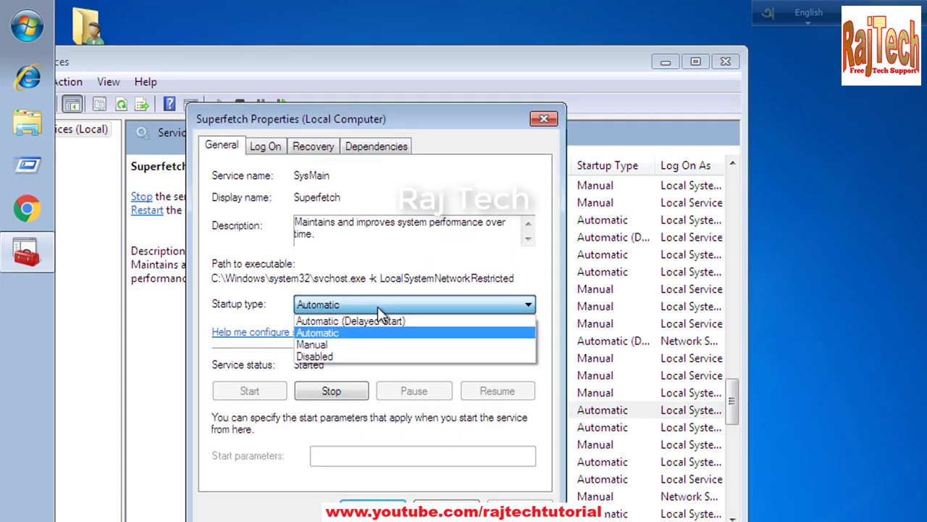
left_click(362, 356)
left_click(518, 507)
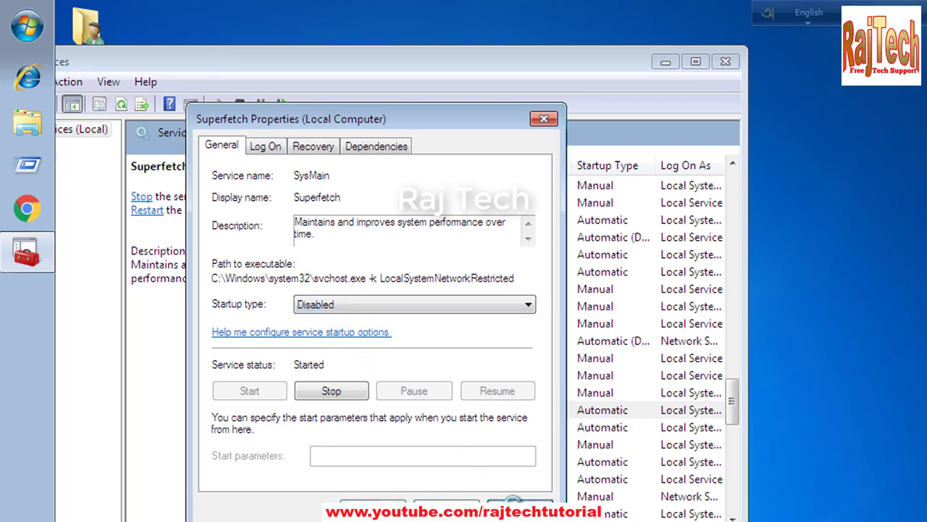
left_click(353, 391)
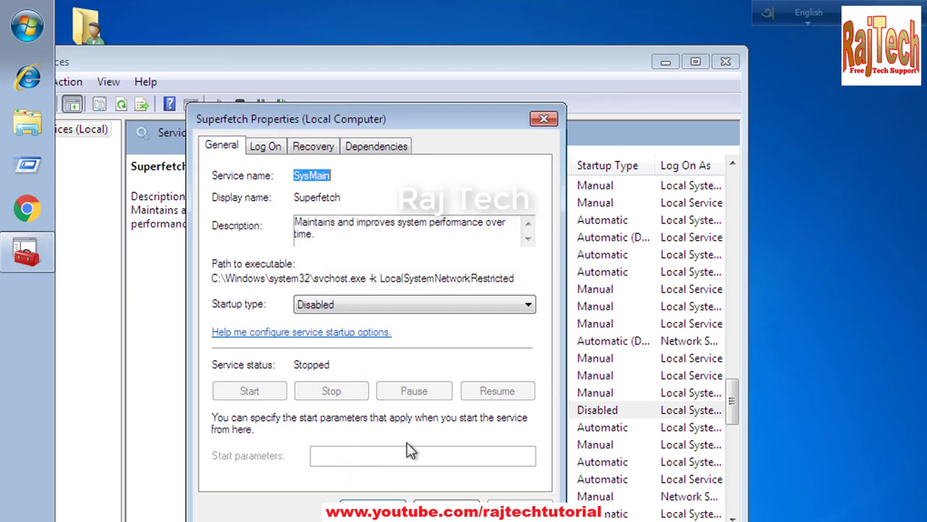
left_click(390, 503)
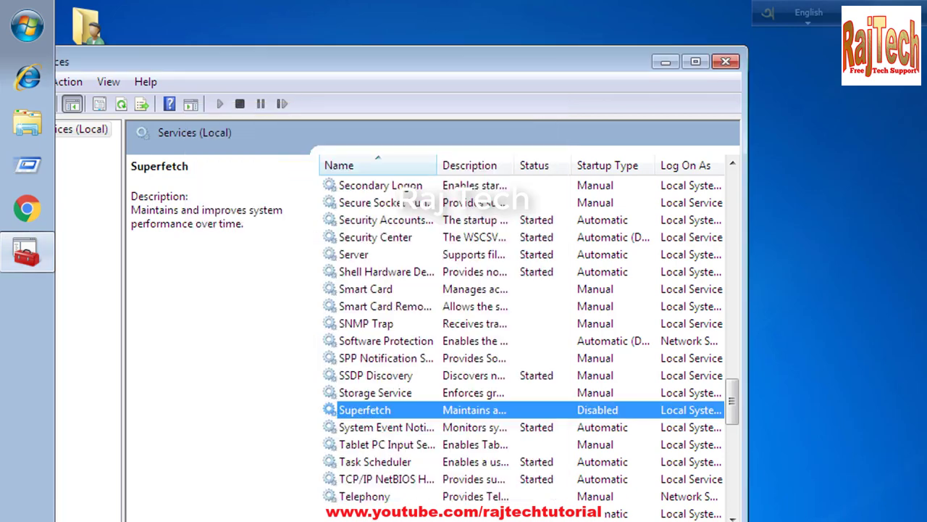
Step: Find the Windows Update service in the services list and open its properties
left_click(408, 428)
key("w")
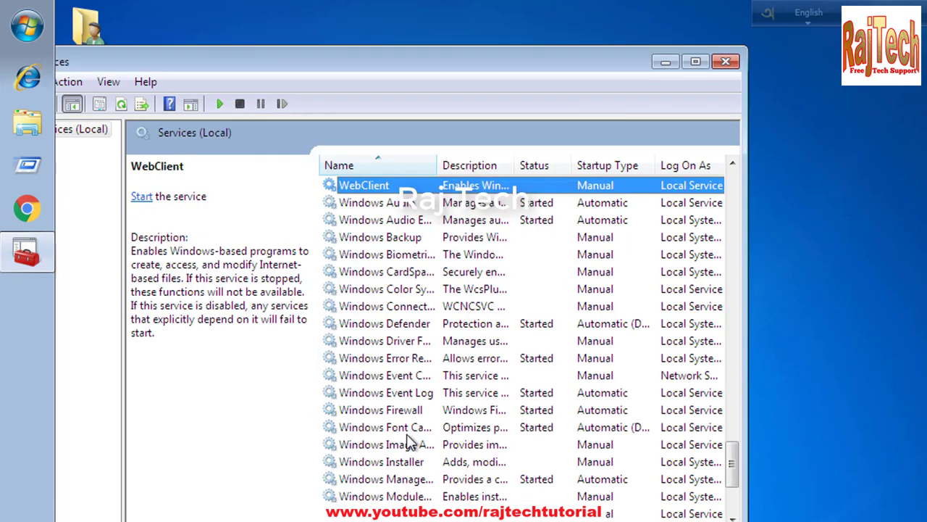
key("w")
key("w")
key("w")
key("w")
key("w")
key("w")
key("w")
key("w")
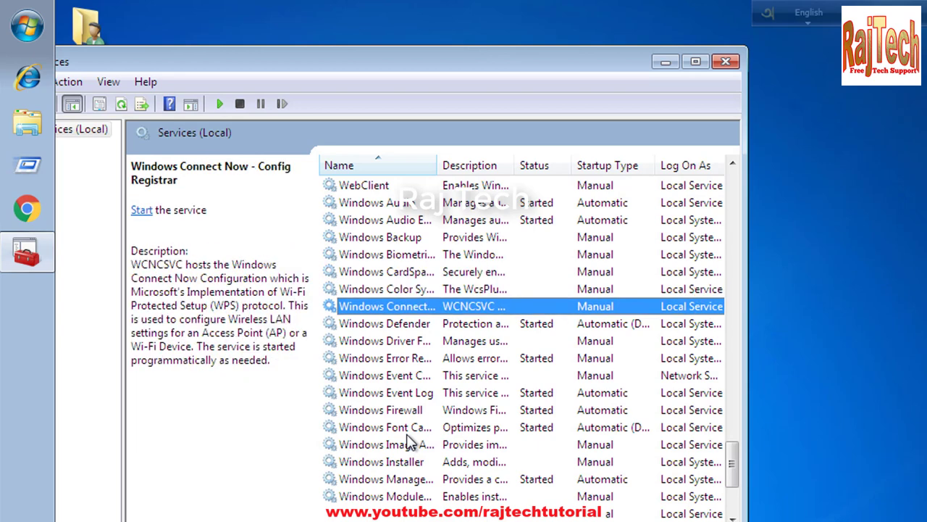
key("w")
key("w")
key("w")
key("w")
key("w")
key("w")
key("w")
key("w")
key("w")
key("w")
key("w")
key("w")
key("w")
key("w")
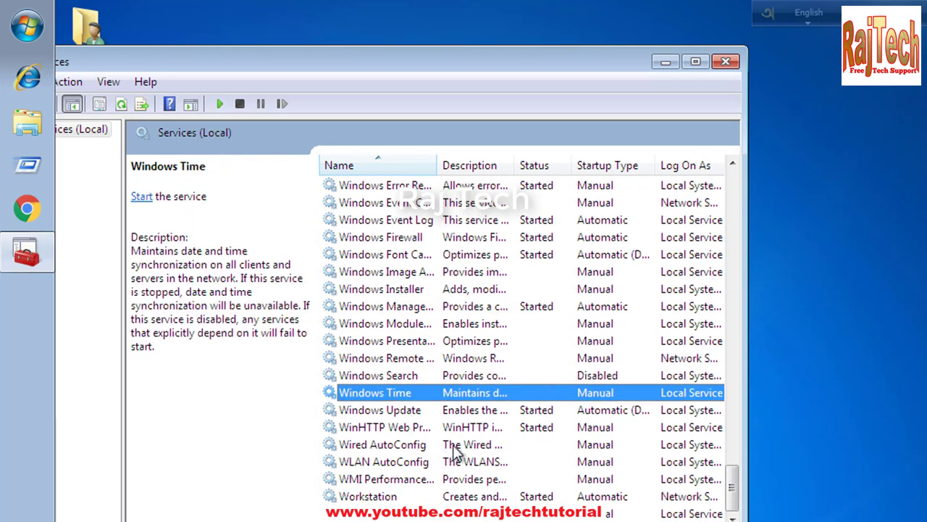
double_click(416, 413)
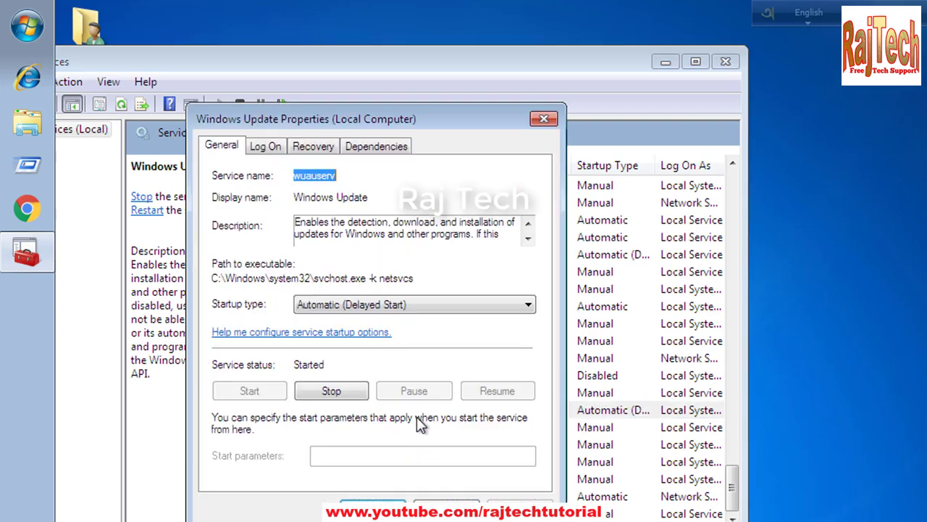
Step: Disable the Windows Update service's startup and stop the service, closing the Services window when done
left_click(369, 308)
left_click(326, 355)
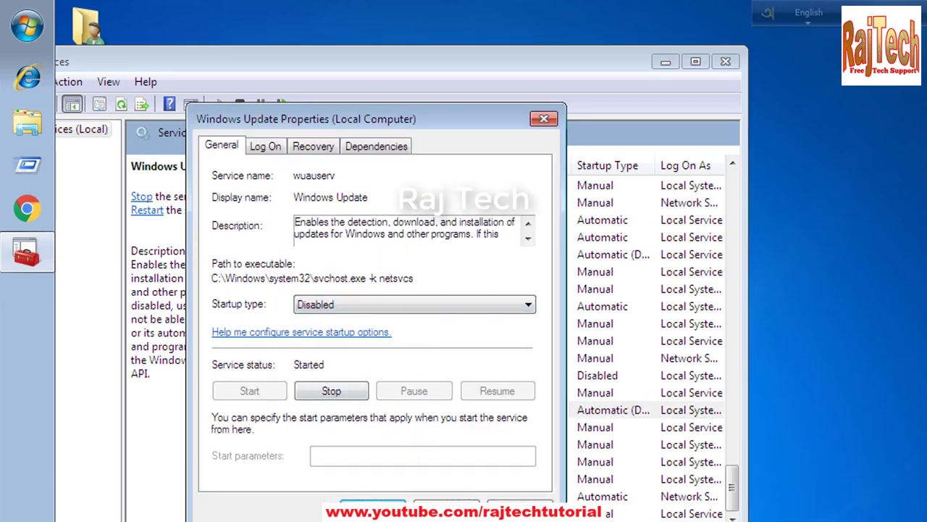
left_click(526, 504)
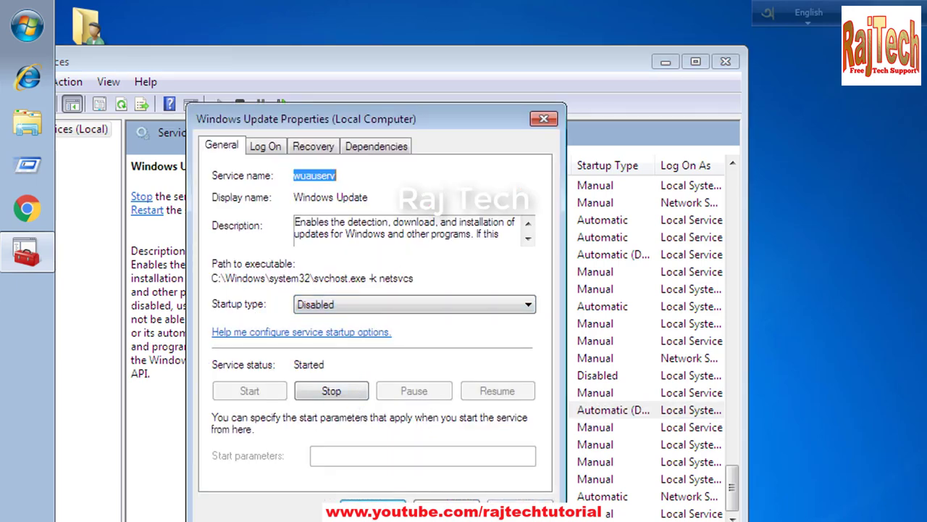
left_click(340, 392)
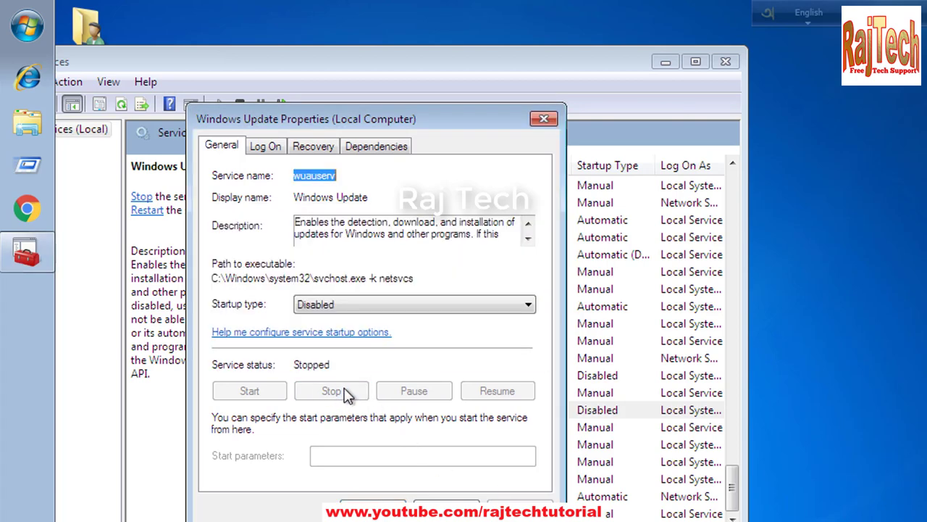
key("Return")
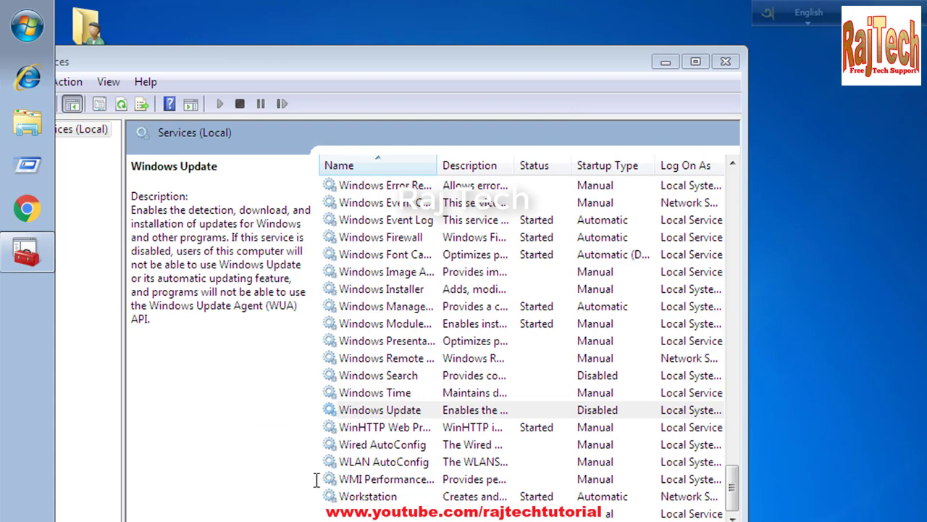
left_click(729, 66)
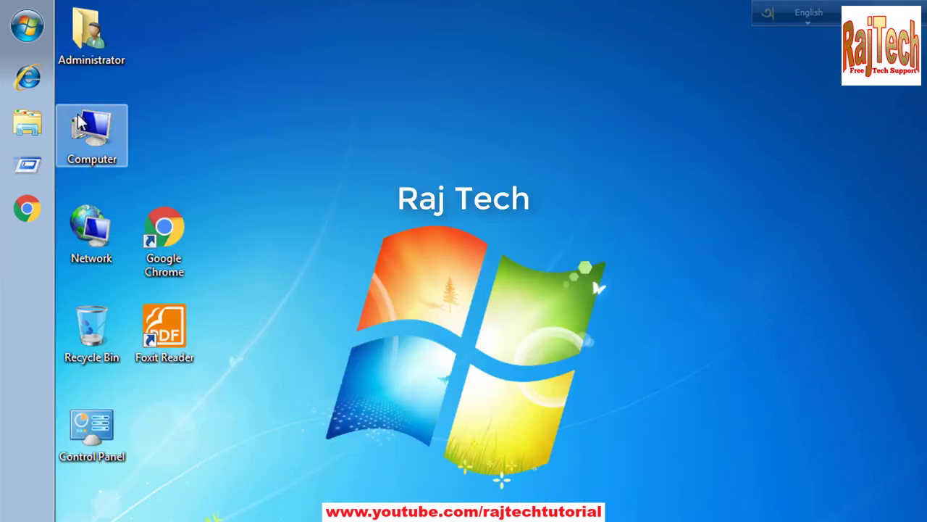
Step: Open the Run dialog from a Start search for "run" and launch System Configuration with the msconfig command
left_click(27, 30)
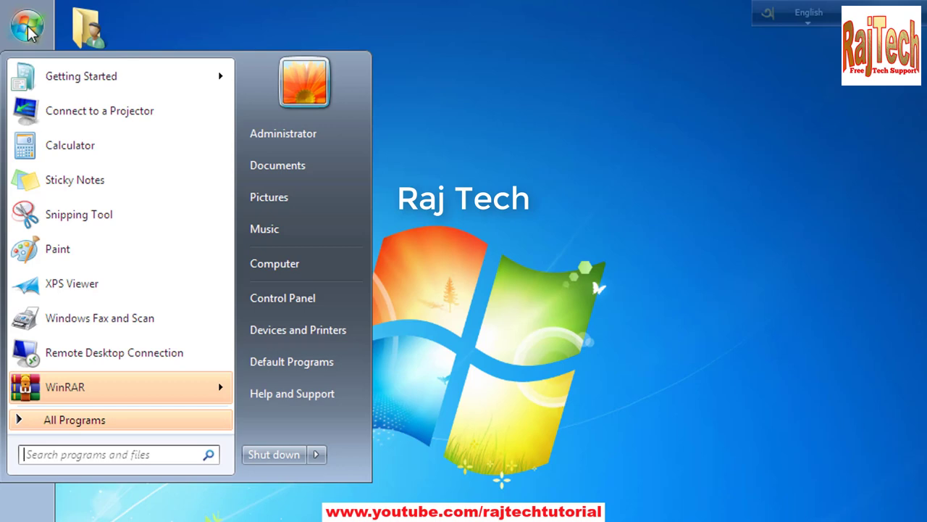
type("run")
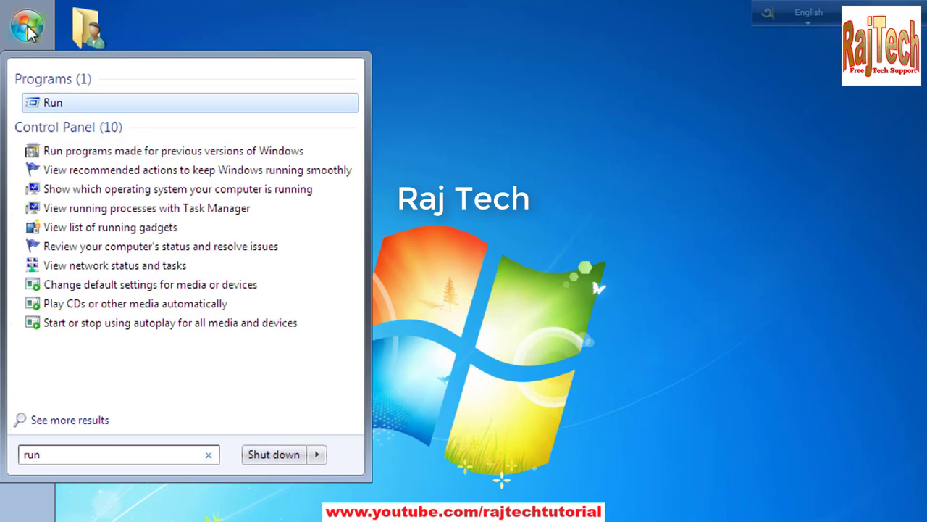
left_click(53, 103)
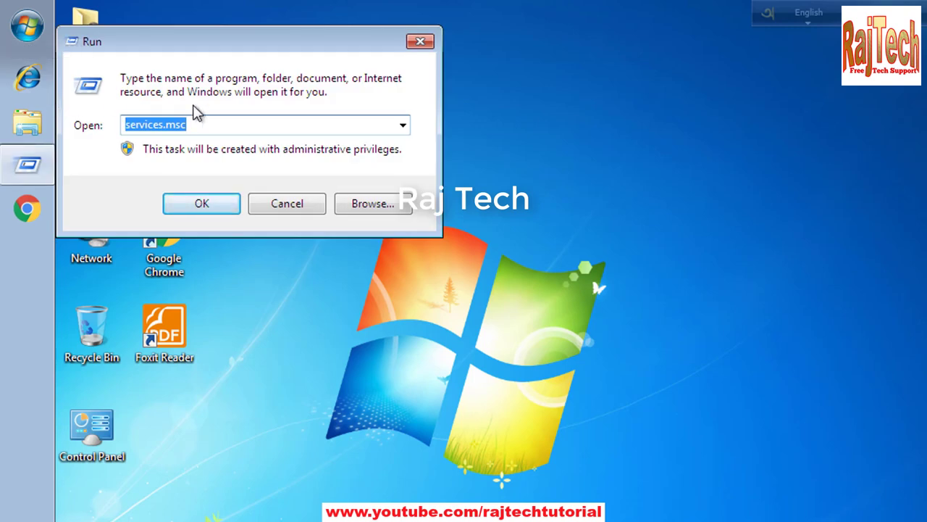
type("msc")
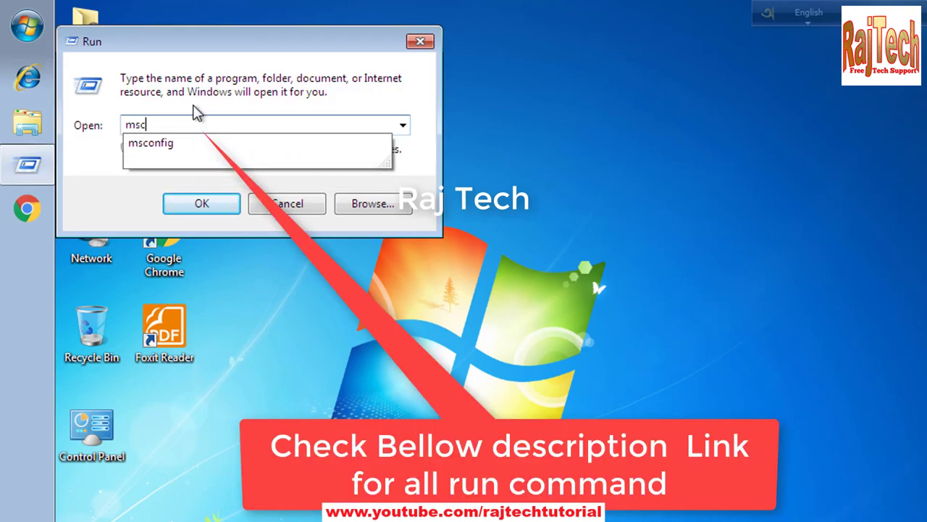
key("Down")
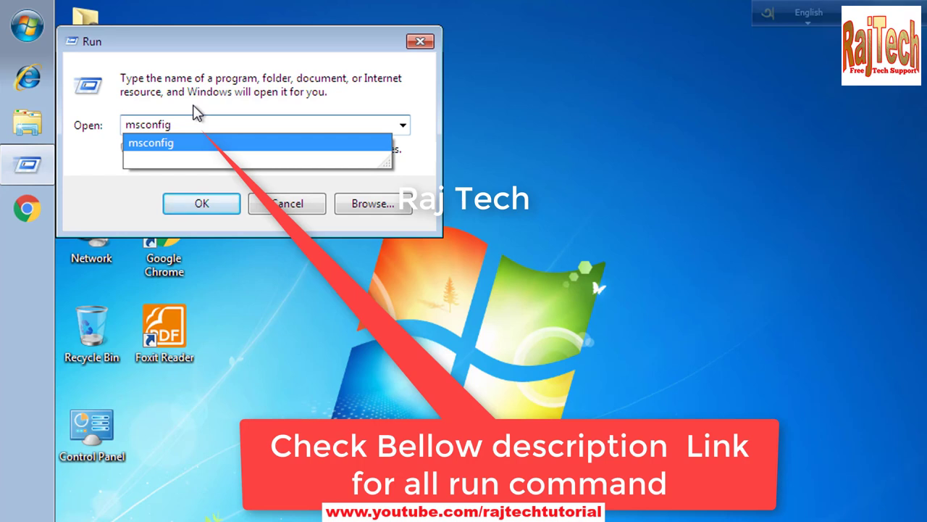
left_click(228, 144)
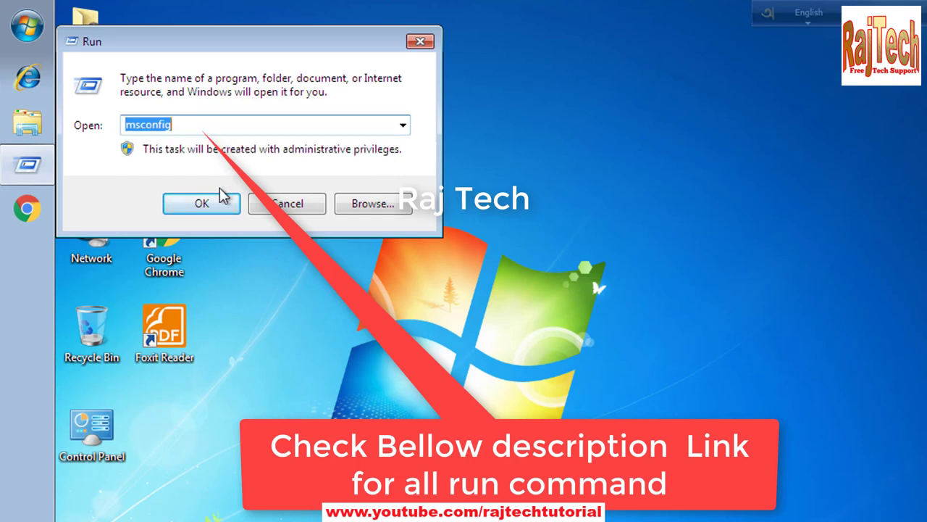
left_click(209, 198)
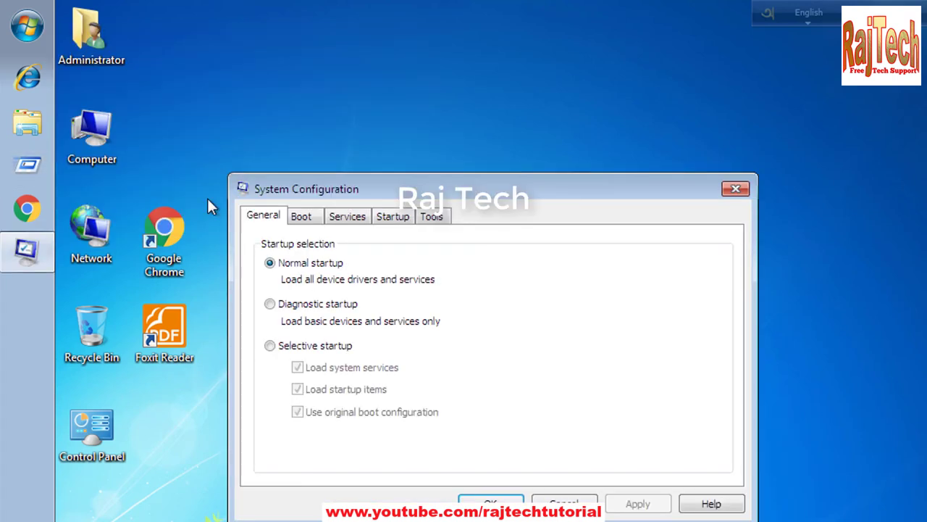
Step: Show the services list in System Configuration and hide all Microsoft services
left_click(392, 216)
left_click(347, 216)
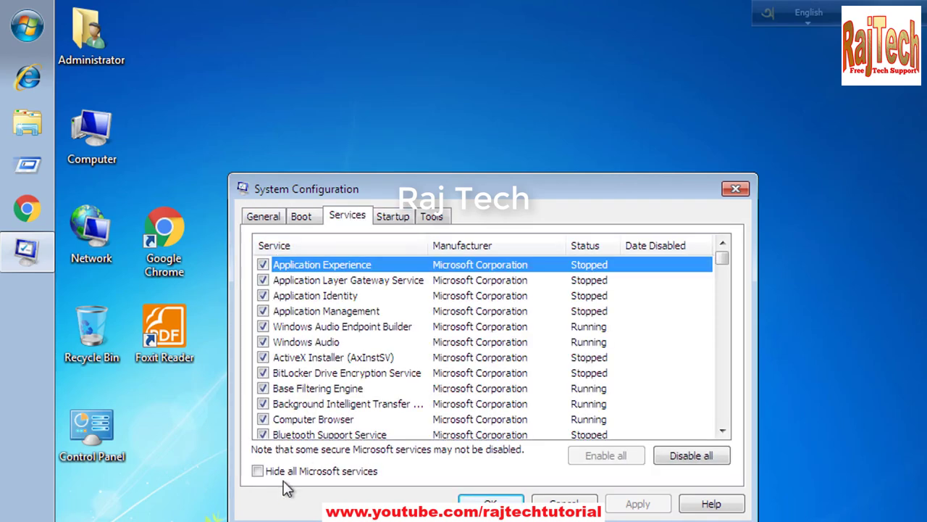
left_click(260, 471)
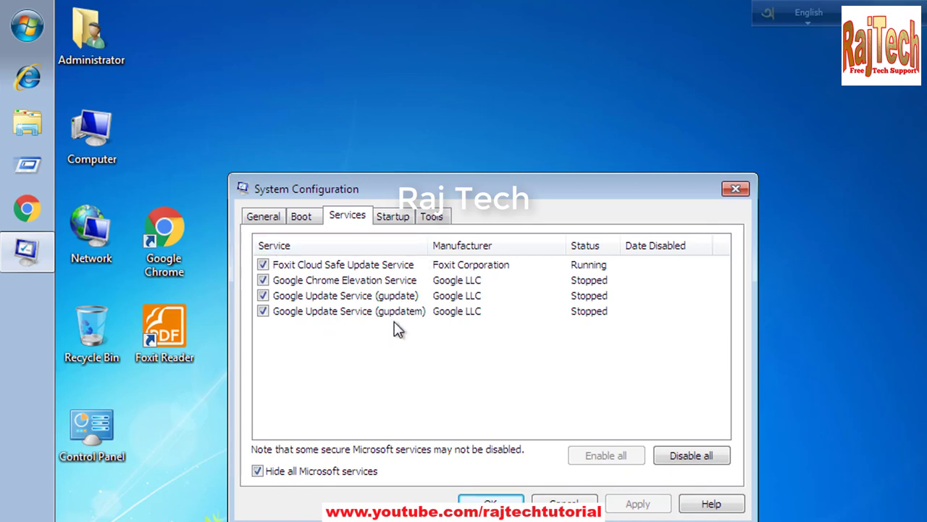
Step: Open Programs and Features from the Computer window to review the installed programs
left_click(80, 131)
double_click(79, 132)
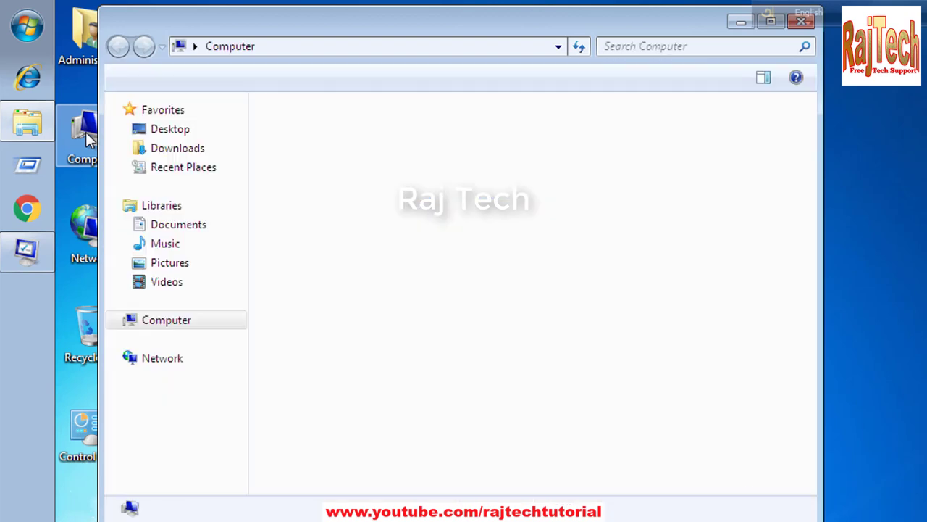
left_click(342, 79)
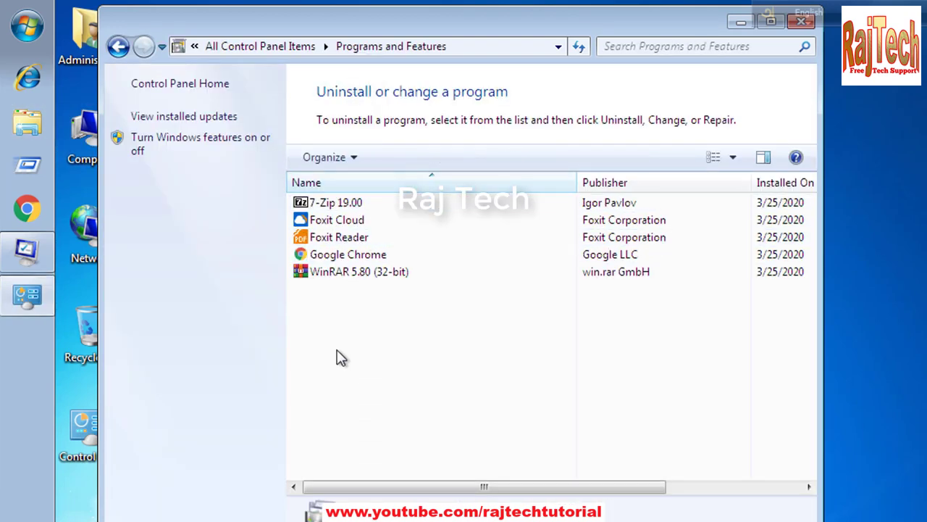
Step: Back in System Configuration, disable the Foxit Cloud Safe Update, Google Chrome Elevation and both Google Update services, and apply the change
left_click(27, 250)
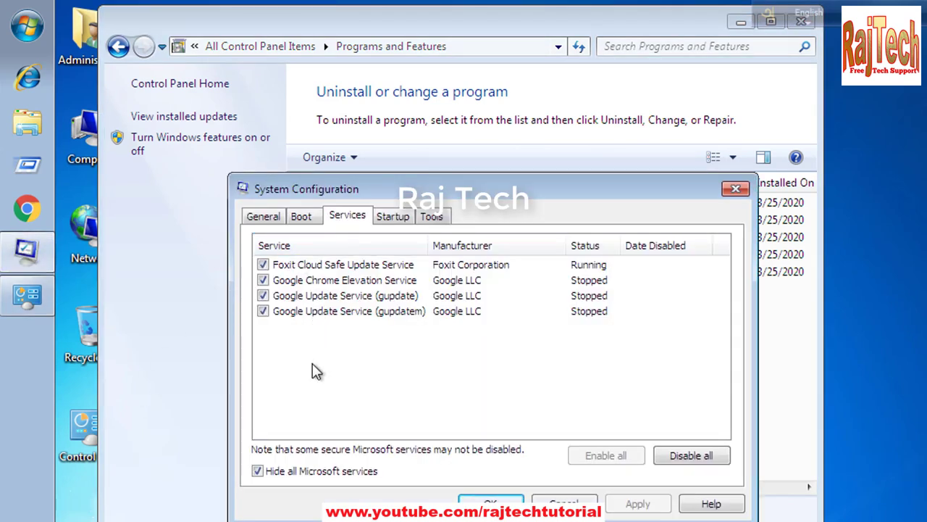
left_click(263, 265)
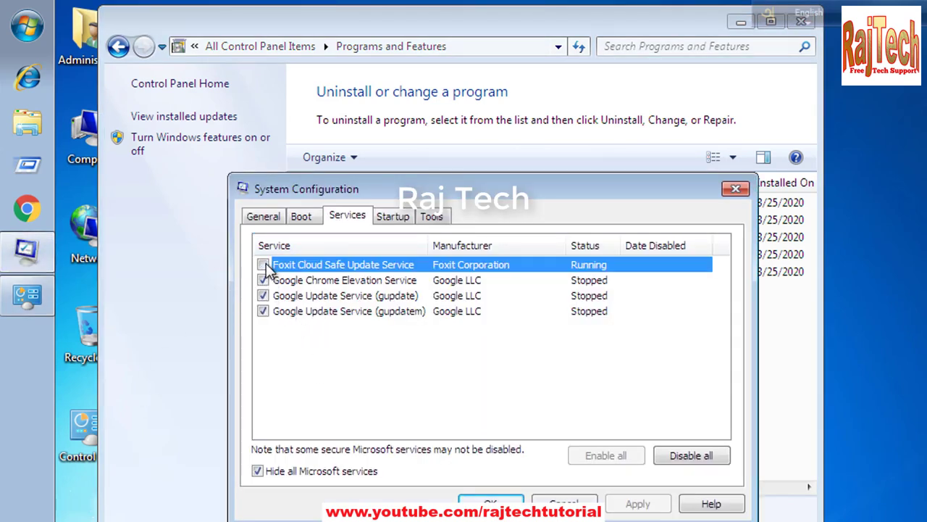
left_click(263, 296)
left_click(263, 311)
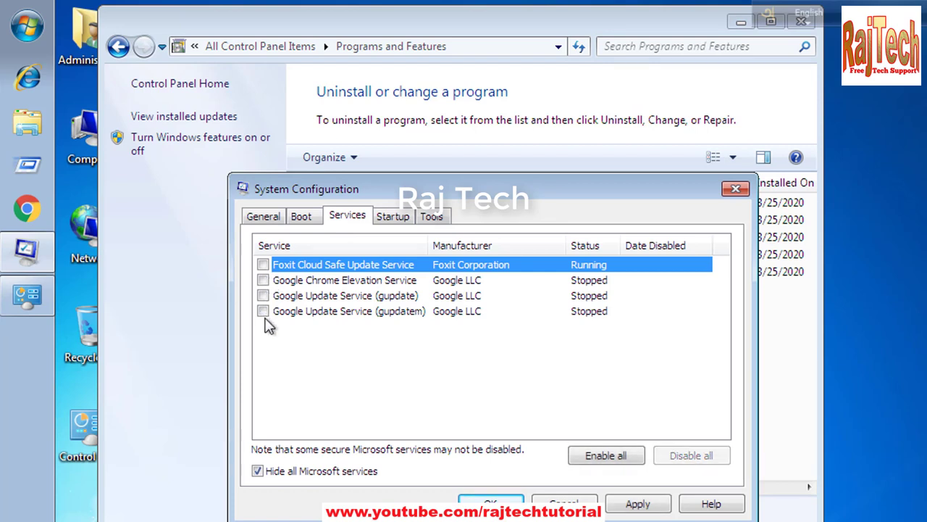
left_click(263, 312)
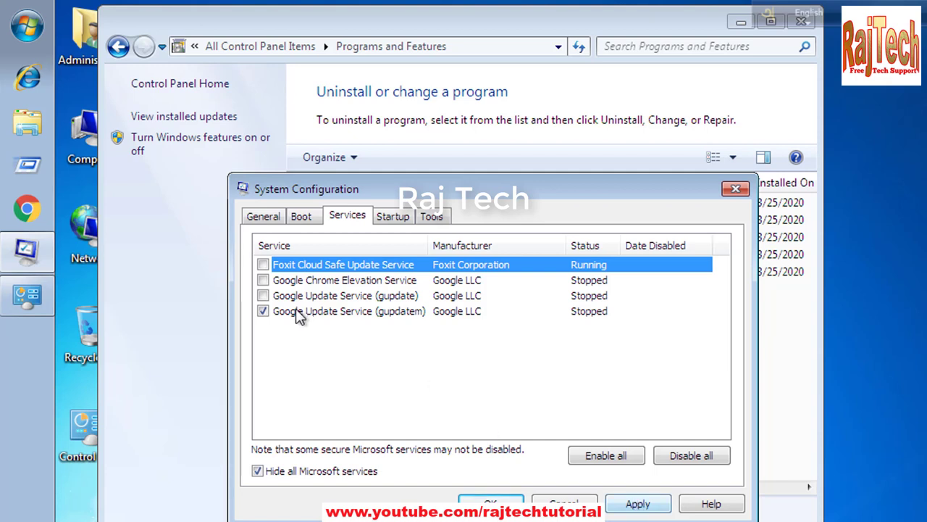
left_click(263, 312)
left_click(617, 501)
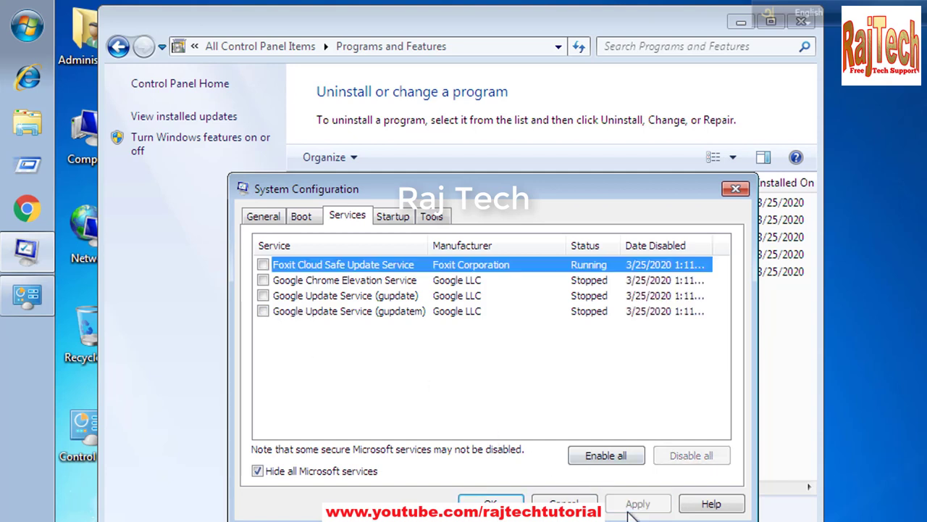
Step: Check the startup items, then confirm the System Configuration changes and exit without restart, turning on "Don't show this message again"
left_click(403, 223)
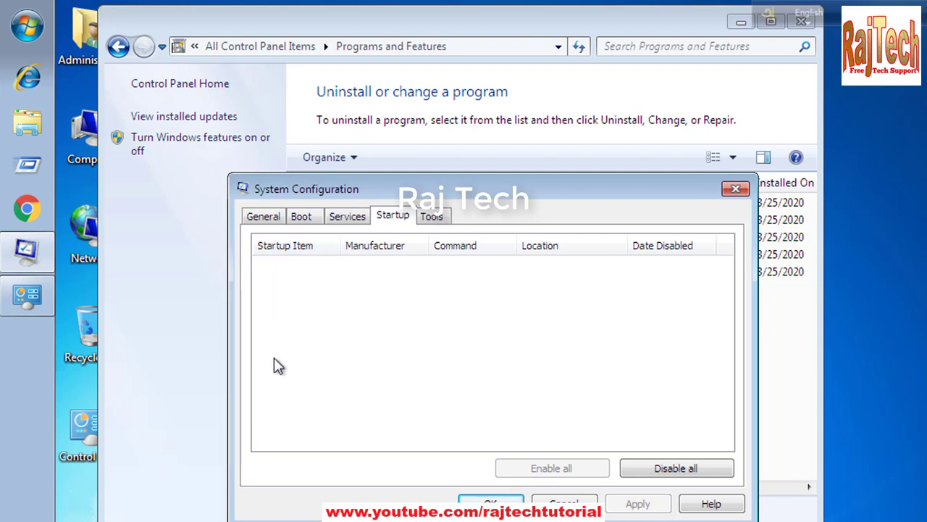
left_click(352, 215)
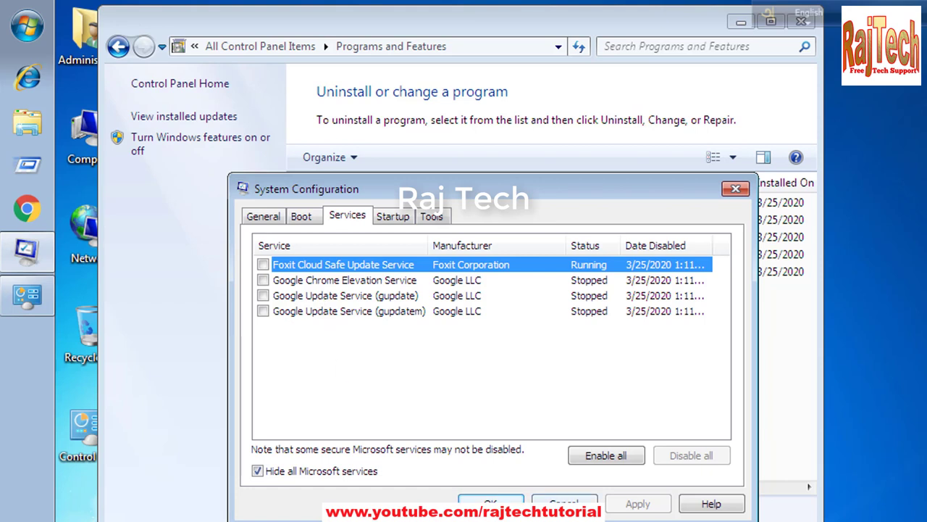
left_click(491, 503)
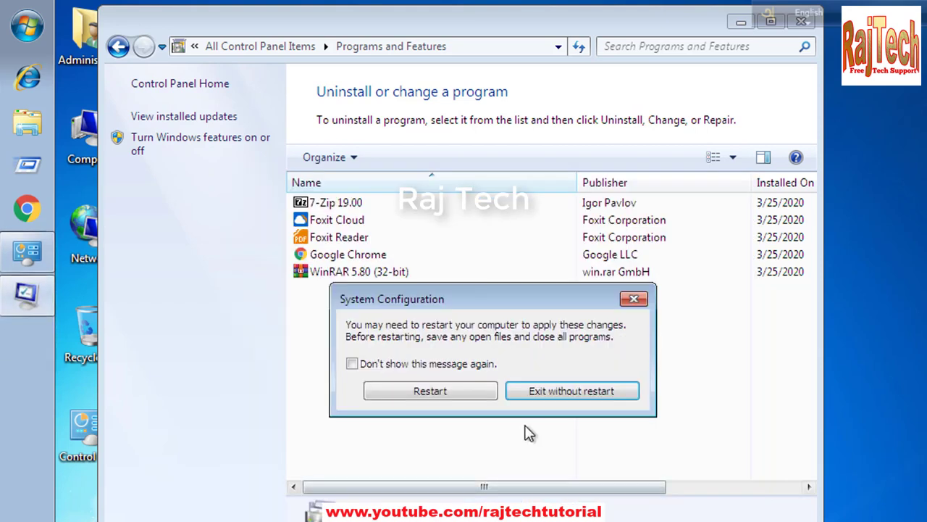
left_click(450, 370)
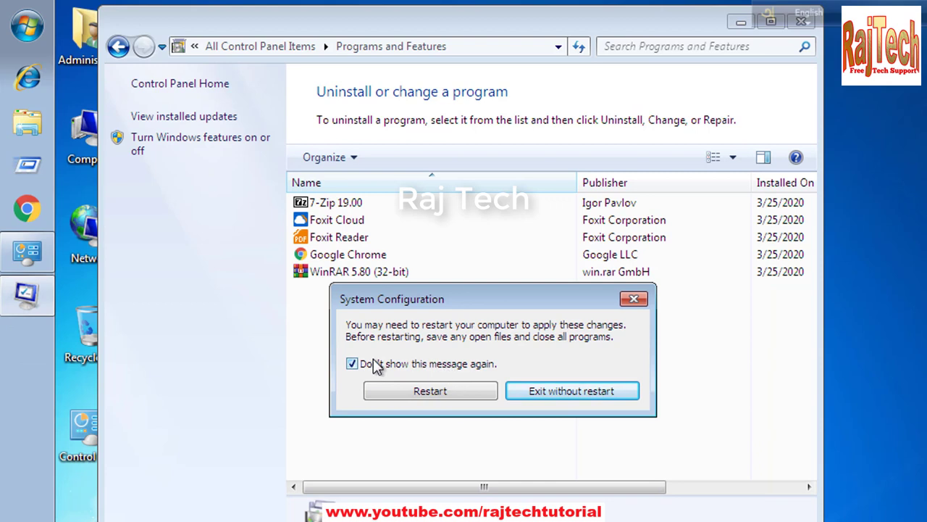
left_click(569, 395)
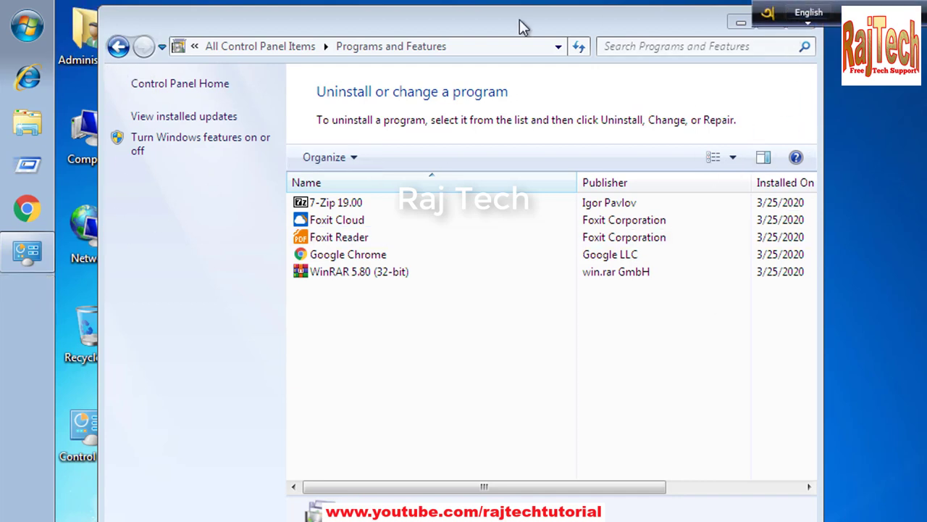
Step: Move the Programs and Features window down, refresh the desktop, and close the window
left_click_drag(140, 25, 199, 219)
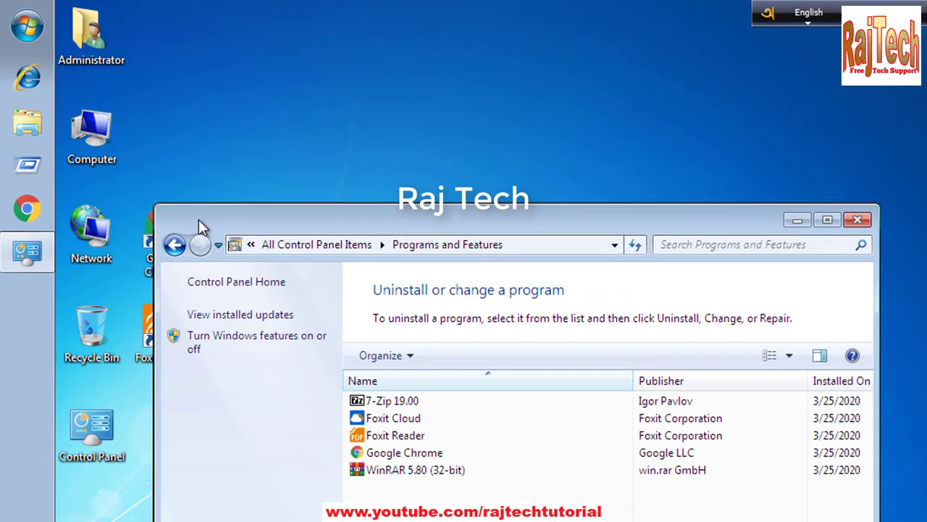
right_click(321, 116)
left_click(349, 165)
left_click(857, 220)
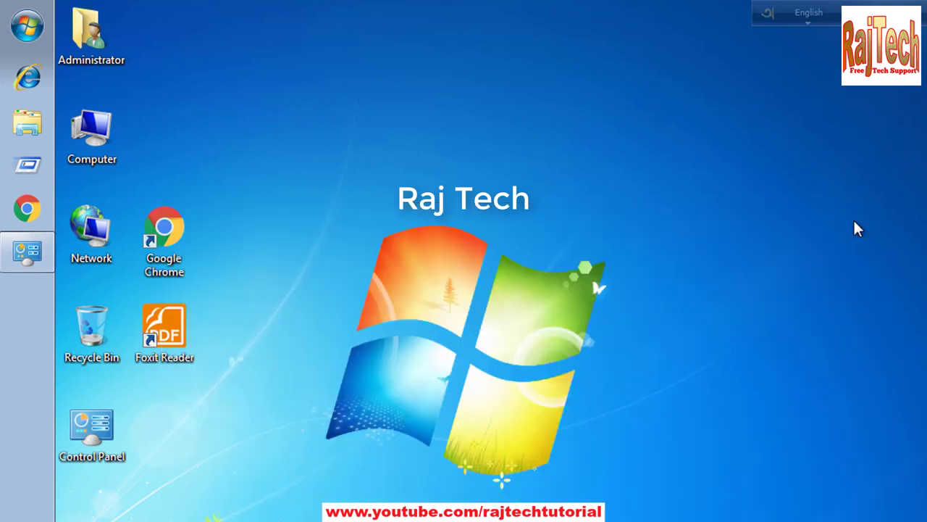
Step: Start Task Manager and view its CPU and memory performance graphs
right_click(31, 381)
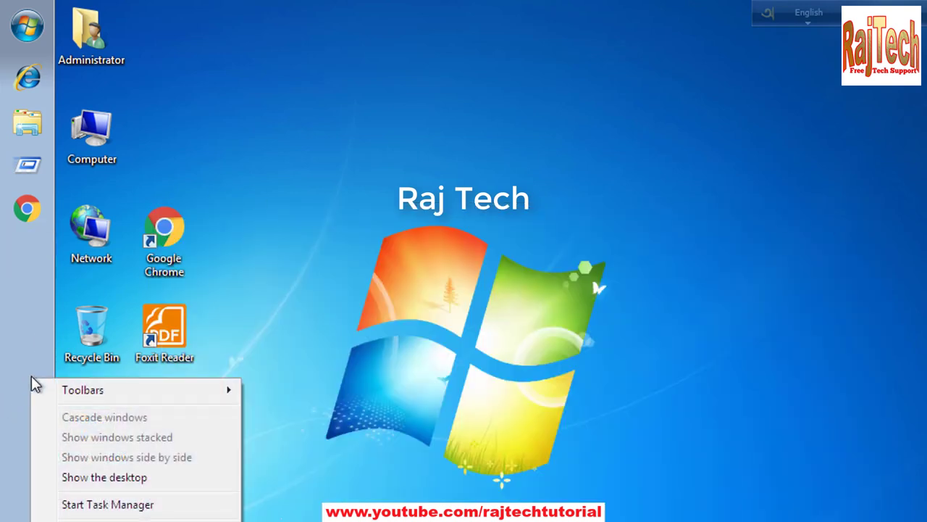
left_click(66, 505)
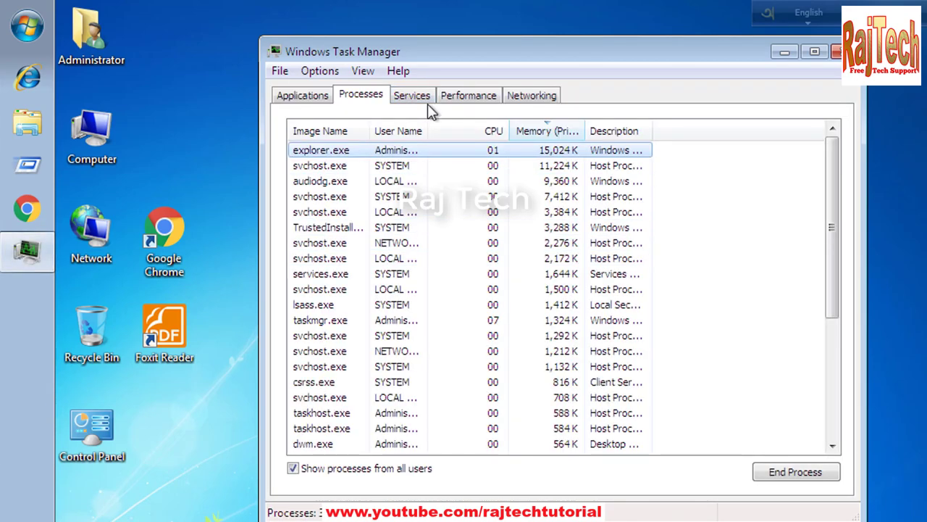
left_click(419, 101)
left_click(446, 100)
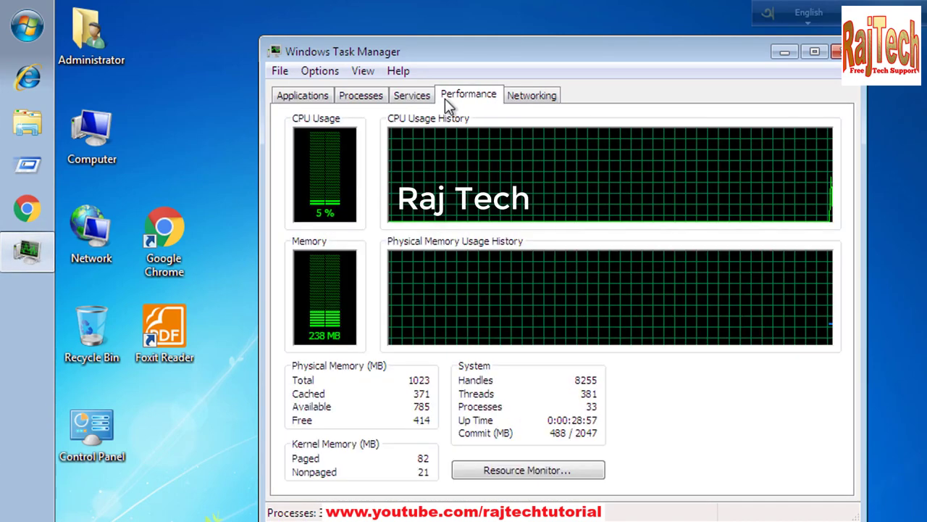
Step: Open Resource Monitor from Task Manager and examine the CPU and disk activity in its overview
left_click(522, 473)
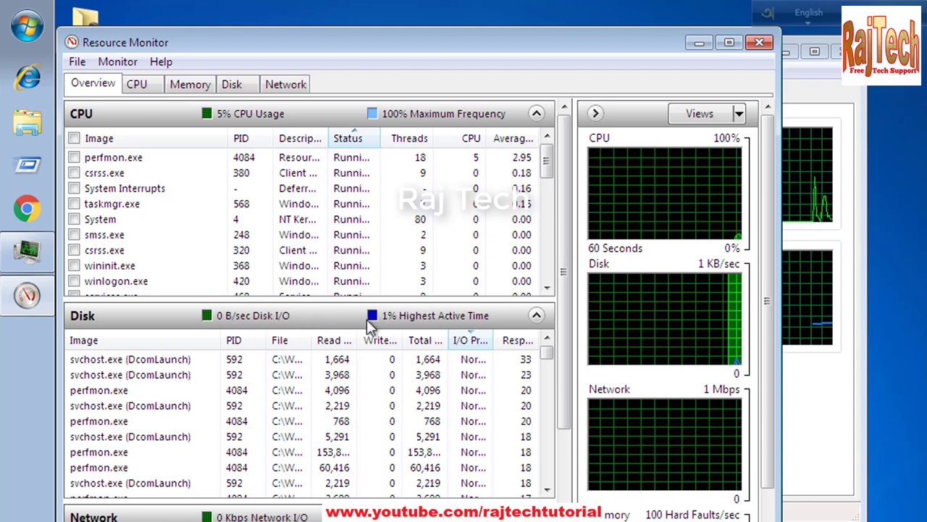
left_click(411, 326)
left_click(411, 326)
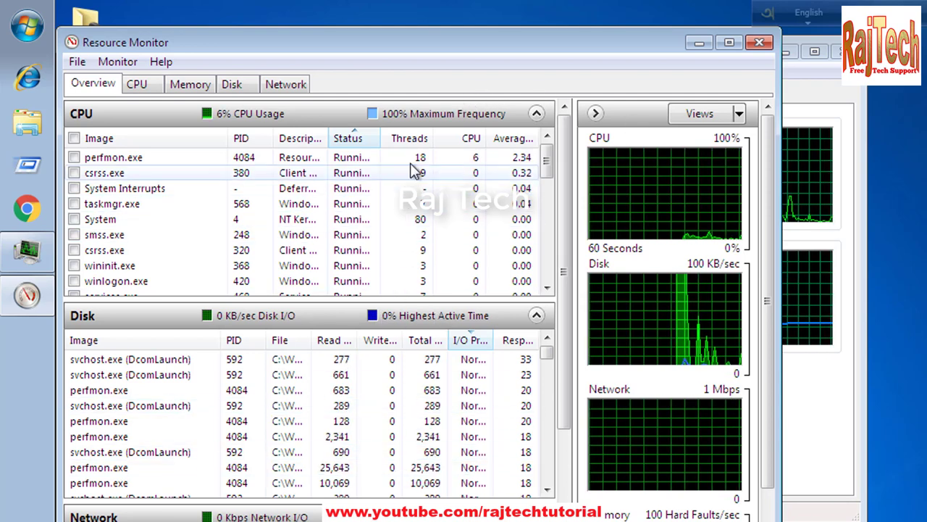
left_click(432, 312)
left_click(428, 259)
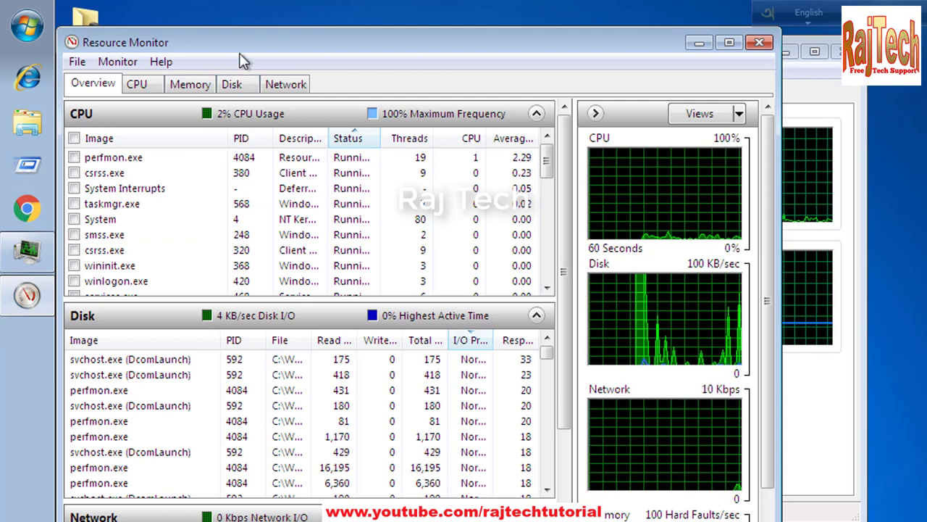
left_click_drag(242, 42, 366, 61)
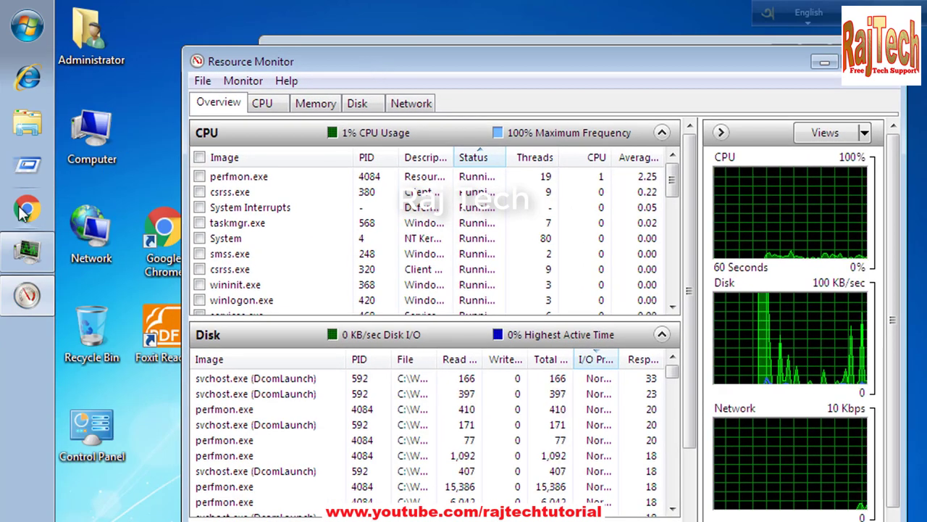
Step: Launch Google Chrome to test its responsiveness and reload the new tab page
left_click(23, 210)
right_click(146, 159)
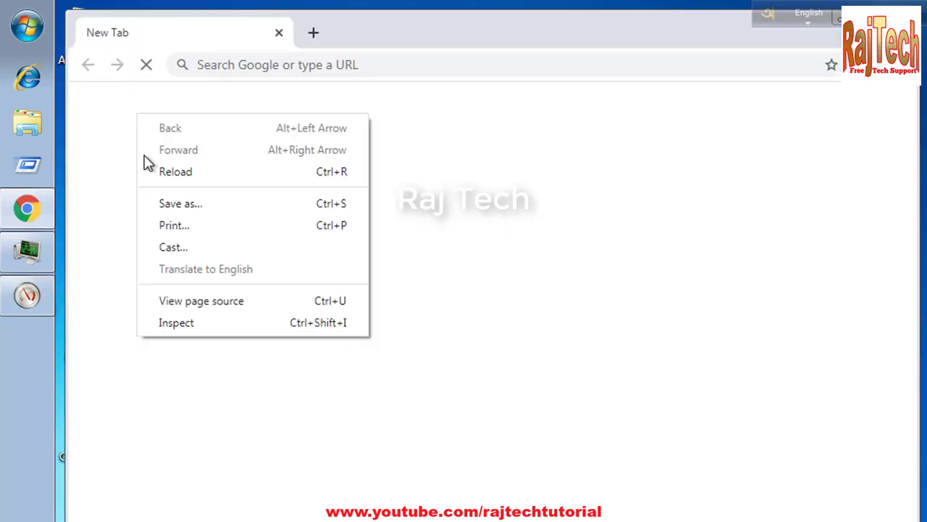
left_click(160, 174)
left_click(250, 60)
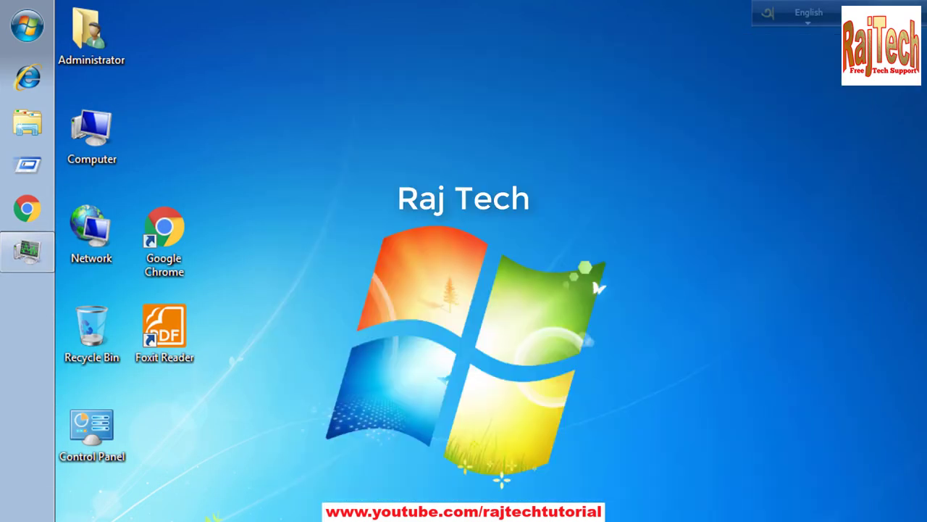
Step: Refresh the desktop and open the Windows Temp folder by running the command temp from the Run dialog
right_click(292, 187)
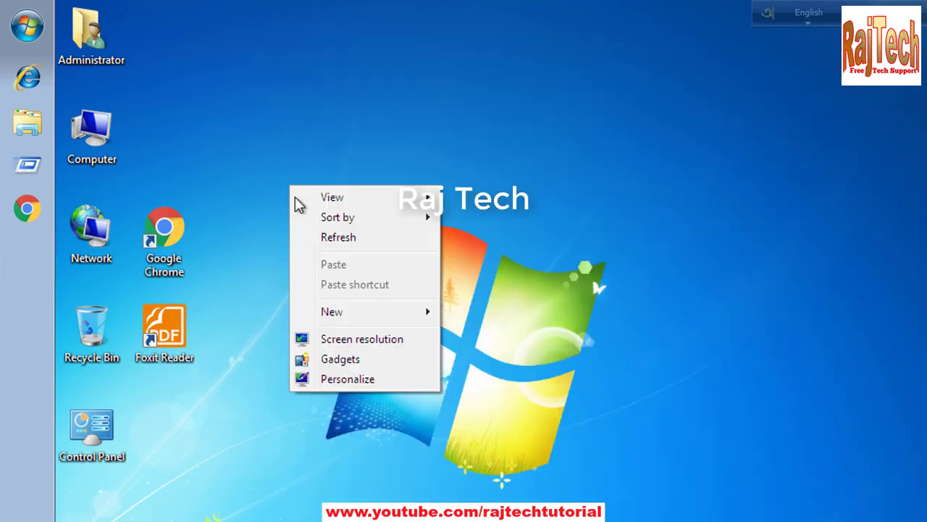
left_click(340, 239)
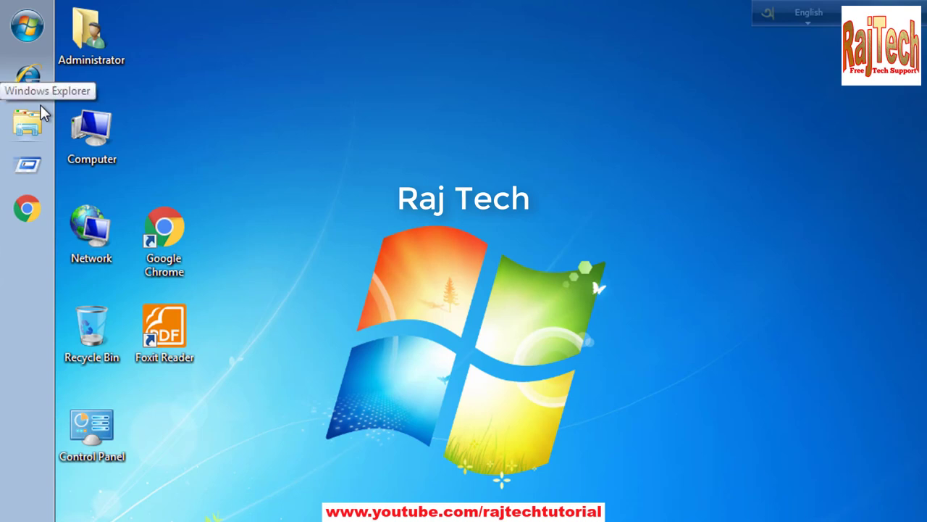
left_click(27, 26)
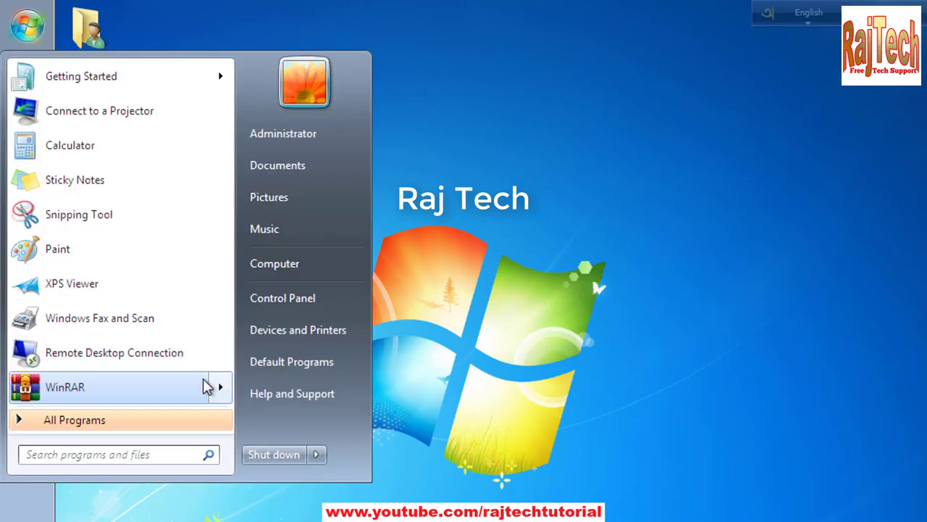
left_click(148, 457)
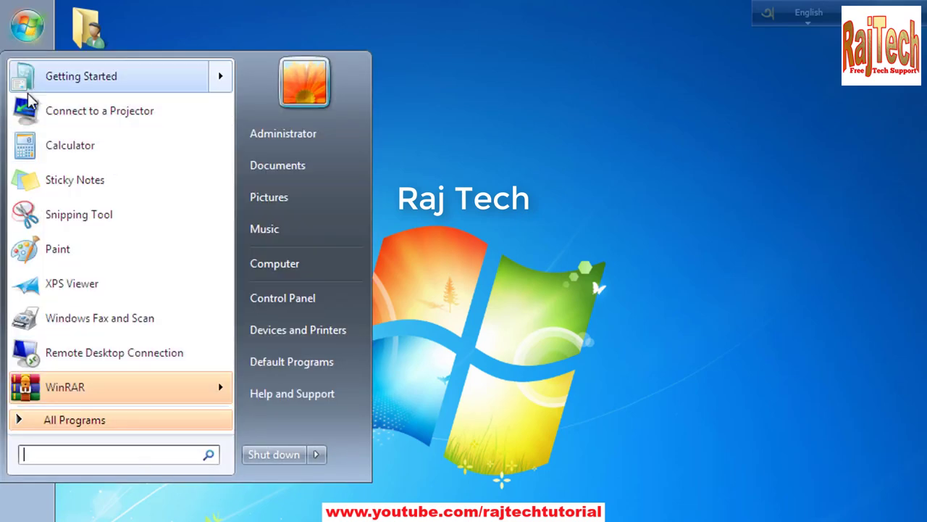
left_click(29, 41)
left_click(29, 35)
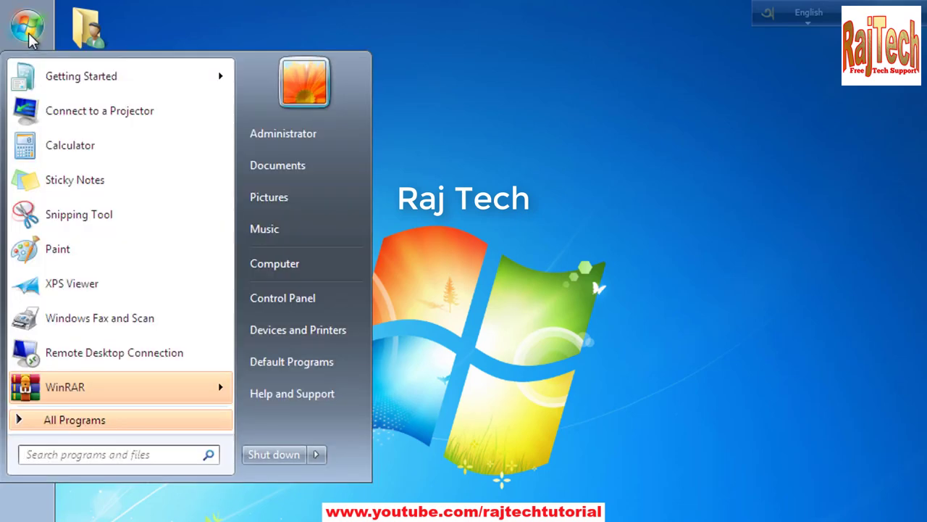
type("run")
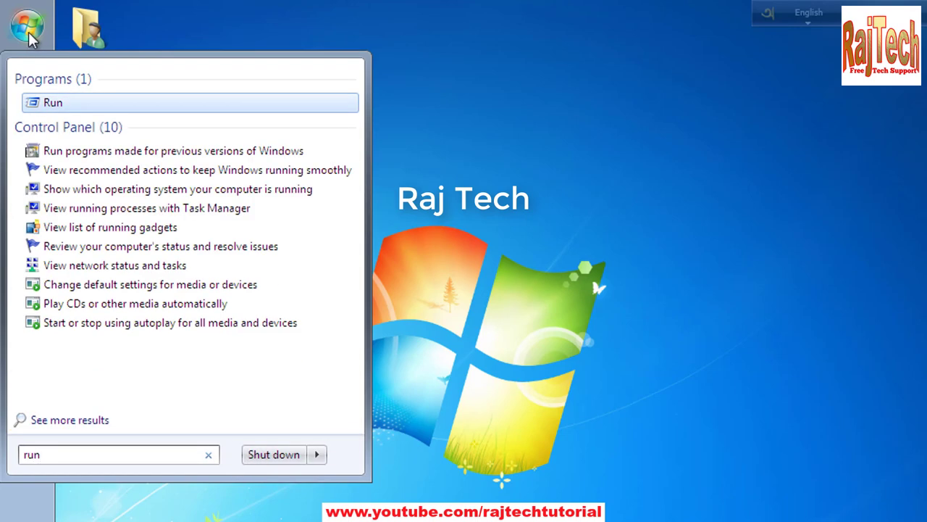
left_click(60, 105)
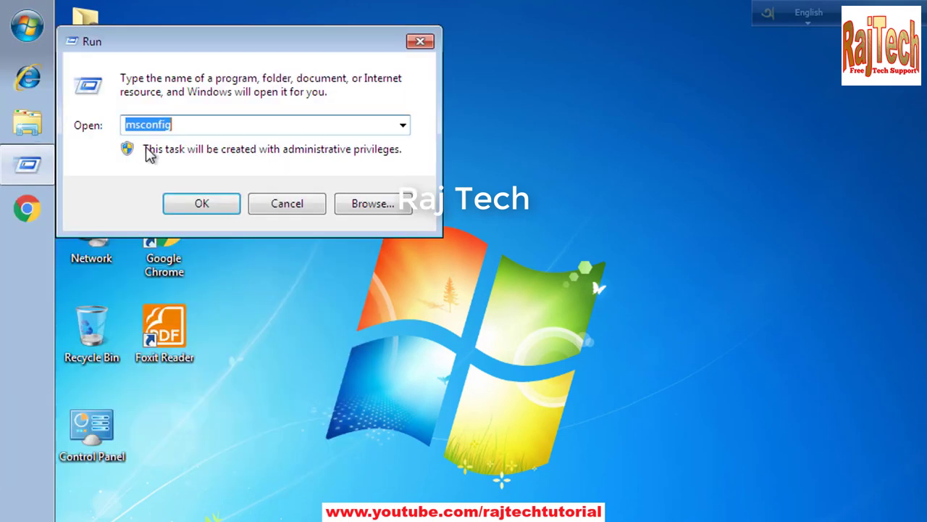
type("tem")
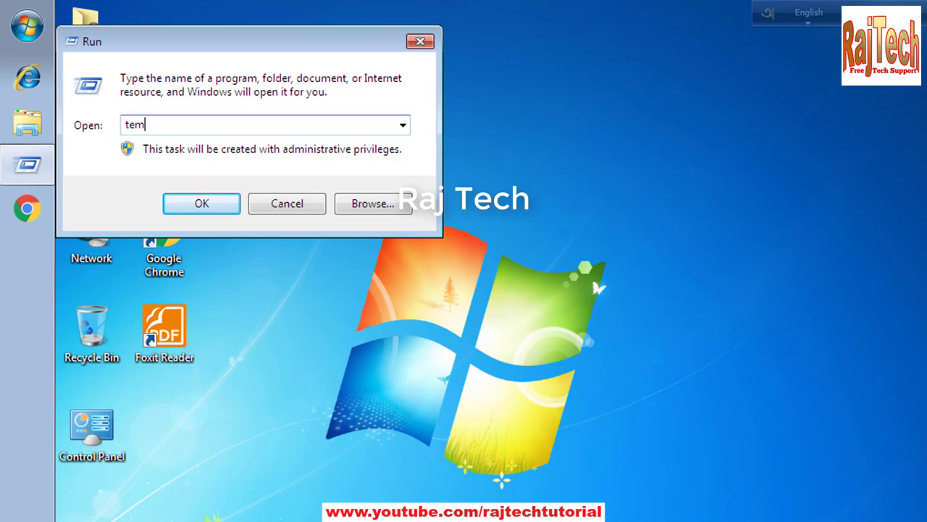
type("p")
key("Return")
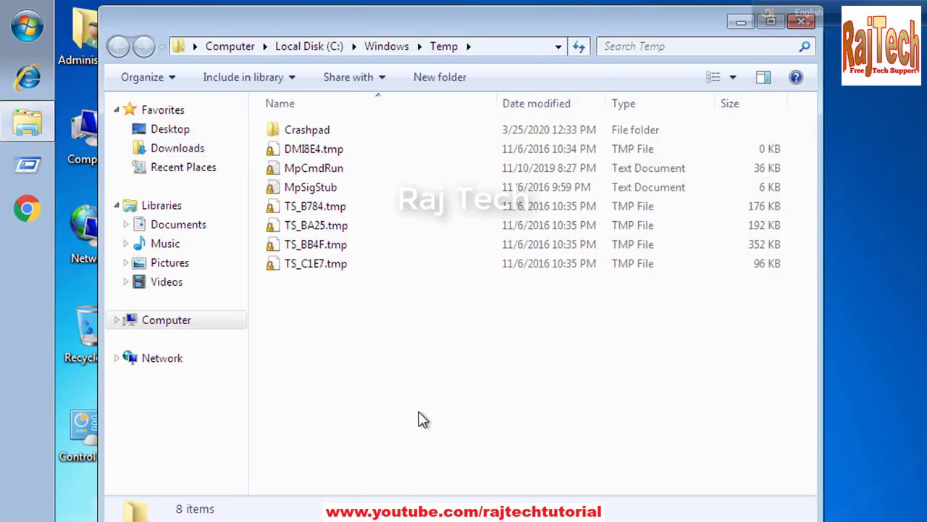
Step: Permanently delete everything in the Windows Temp folder, move its window down, and close it
left_click_drag(419, 410, 295, 114)
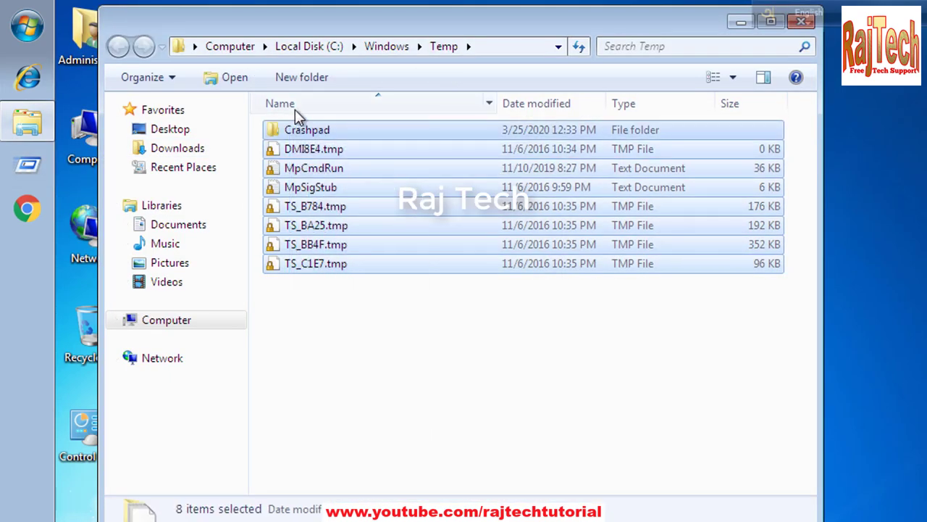
key("shift+Delete")
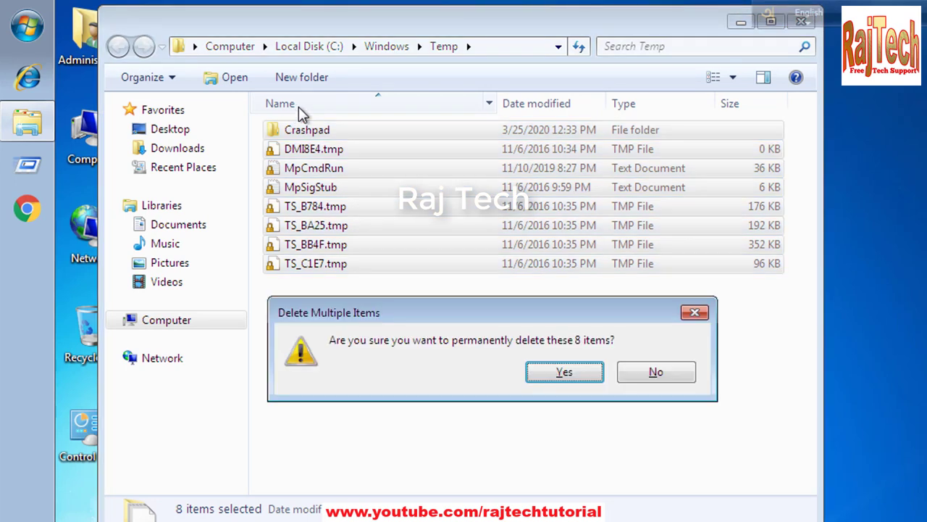
left_click(552, 373)
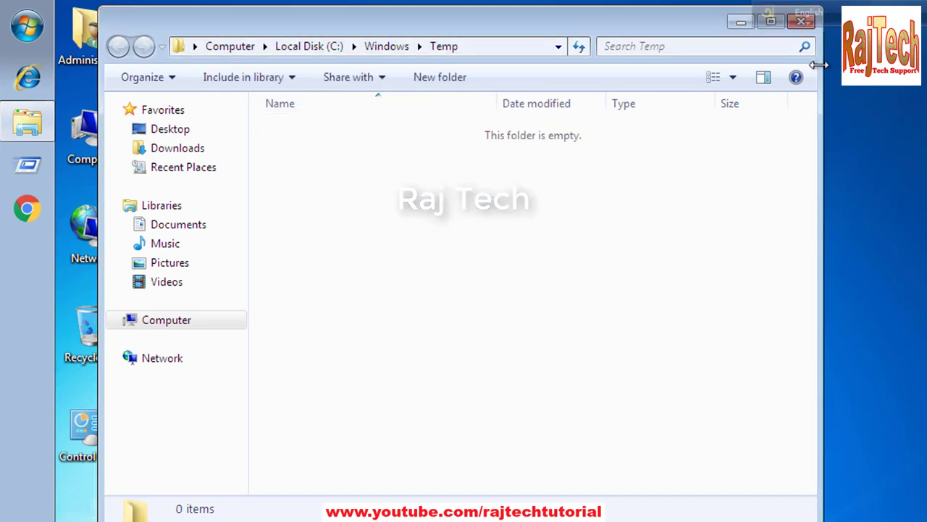
left_click_drag(173, 23, 189, 132)
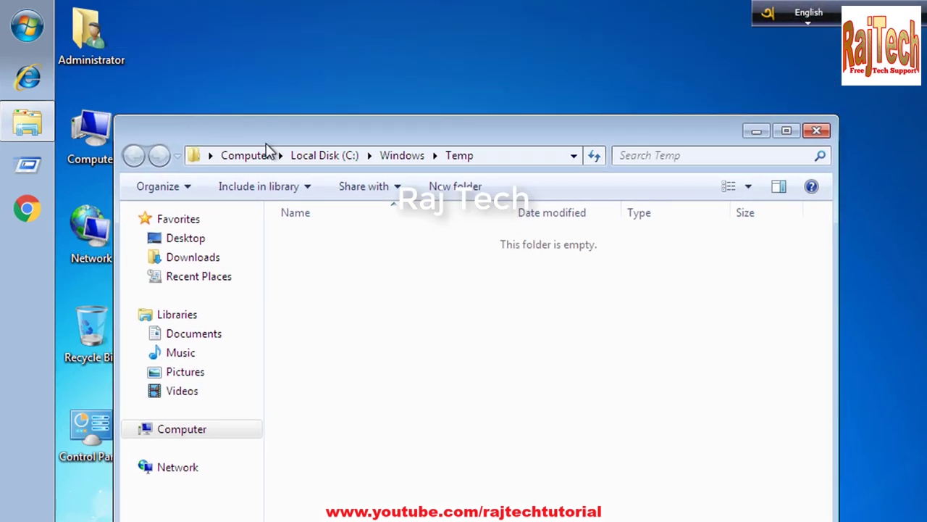
left_click(816, 131)
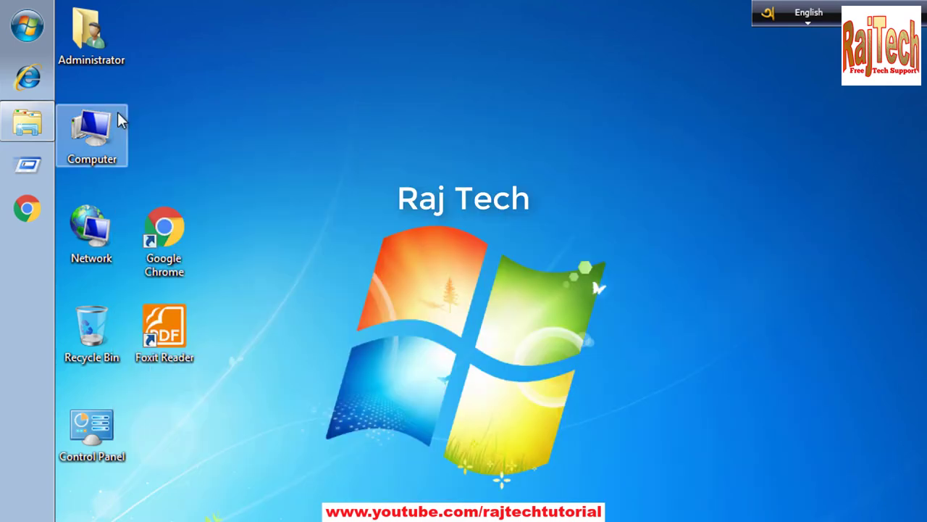
Step: Open the user's local Temp folder by running %temp% from the Run dialog
left_click(27, 29)
type("run")
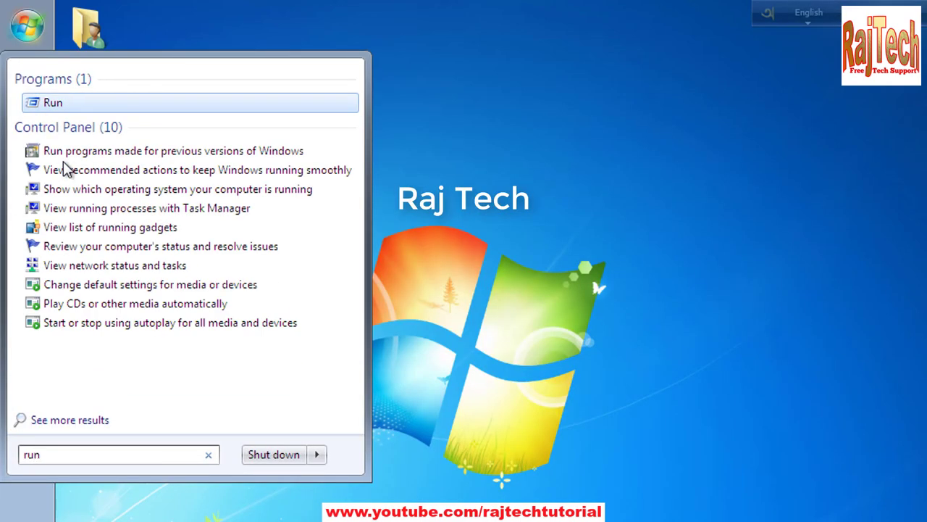
key("Return")
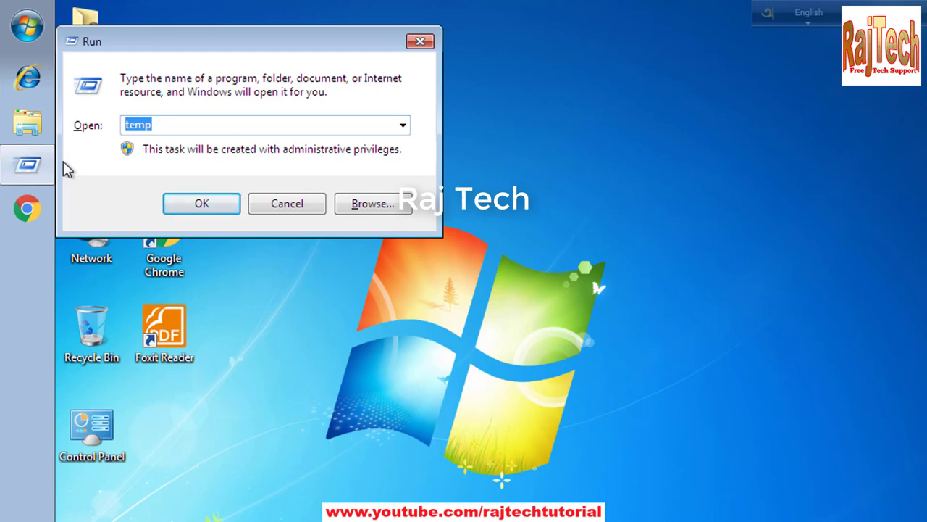
type("%")
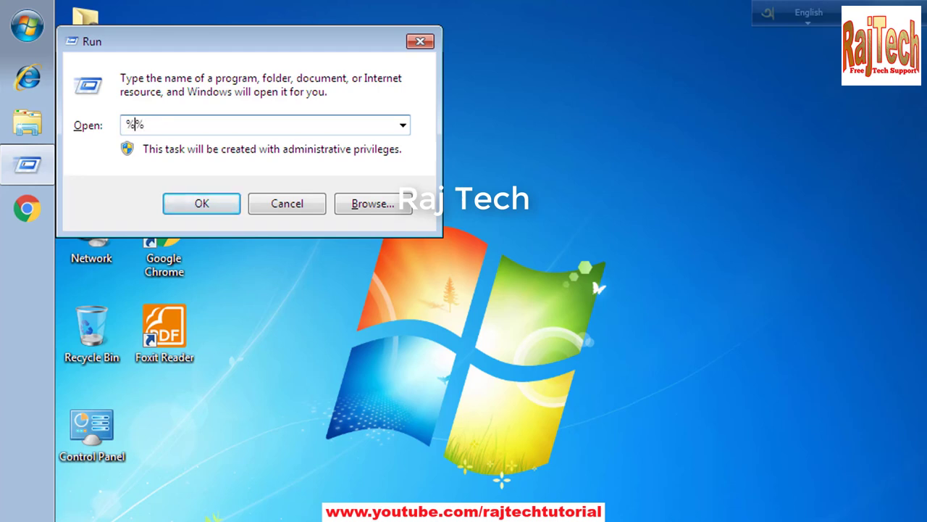
type("temp%")
key("Return")
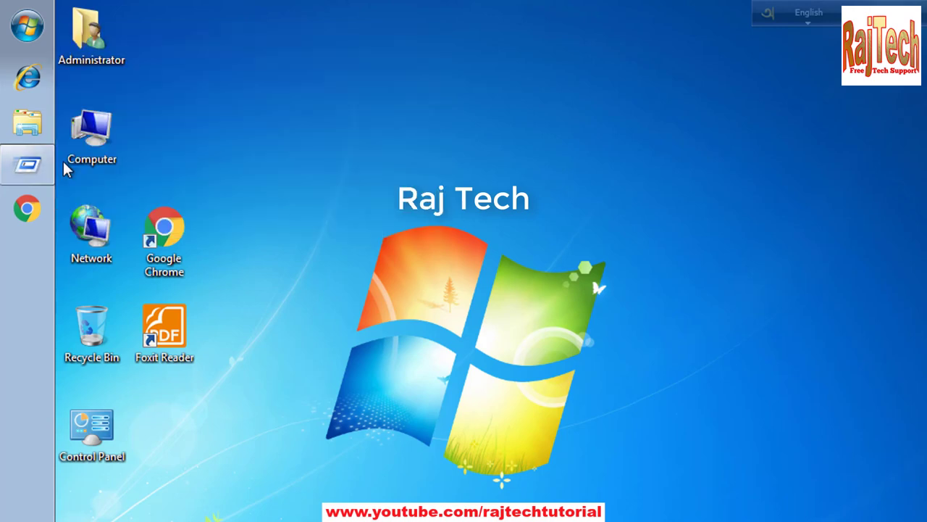
Step: Delete all items in the user's local Temp folder, skipping the in-use FXSAPIDebugLogFile, and close the folder window
left_click_drag(409, 493, 329, 237)
right_click(327, 257)
left_click(403, 395)
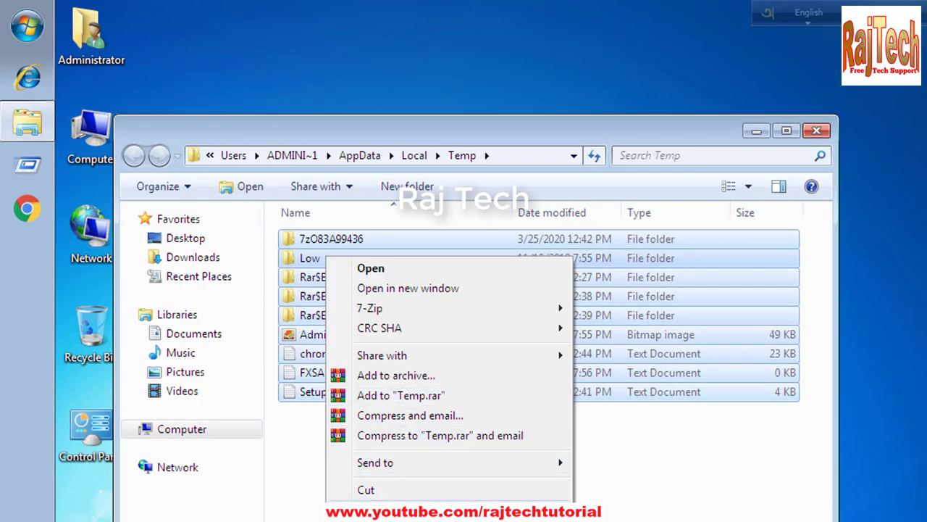
key("Delete")
left_click(556, 373)
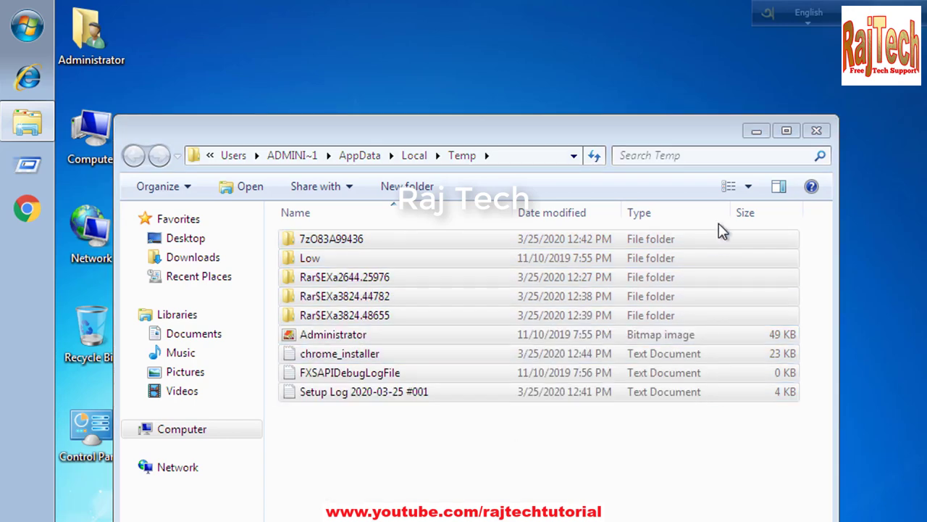
left_click(822, 130)
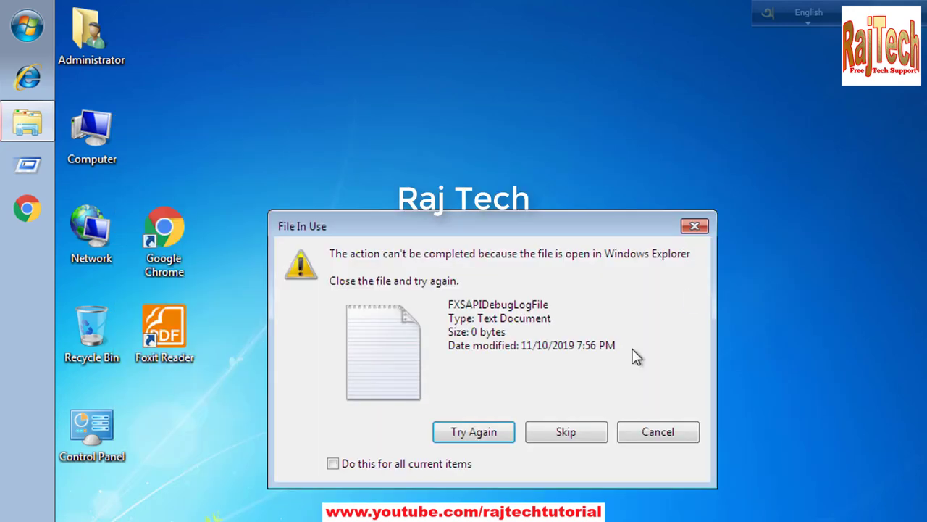
left_click(584, 430)
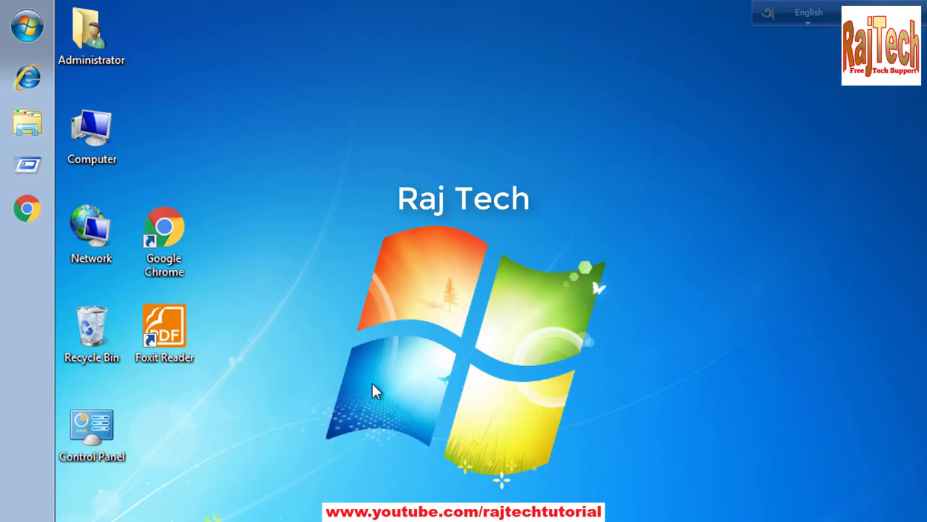
Step: Open the Windows Prefetch folder by running prefetch from the Run dialog
left_click(27, 27)
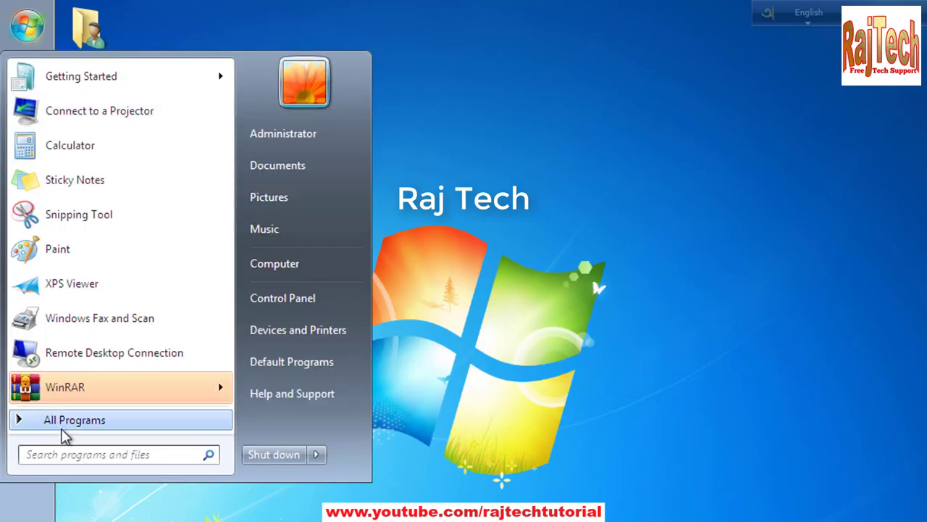
left_click(445, 359)
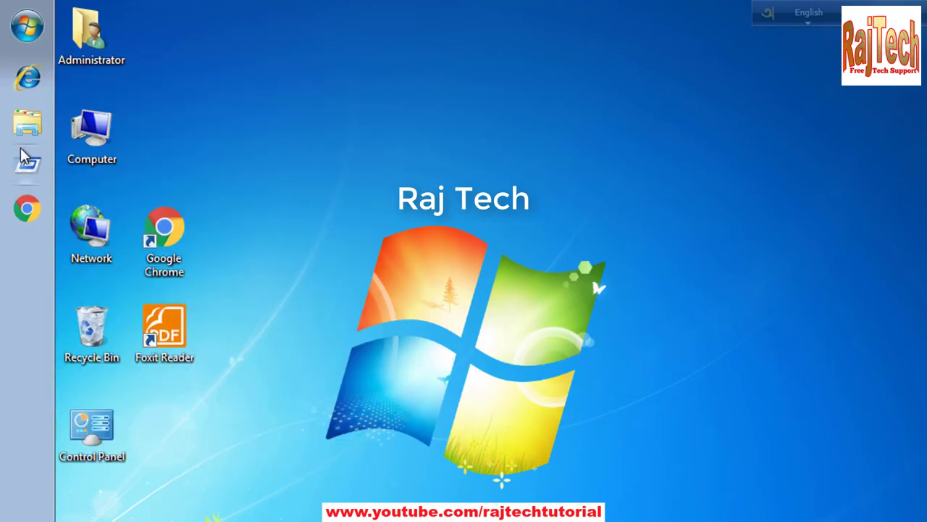
left_click(27, 169)
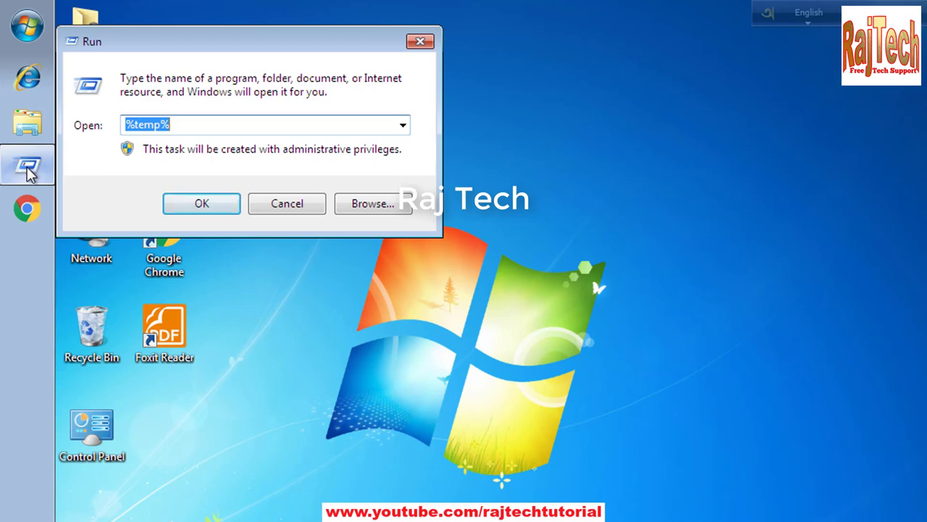
type("prefetch")
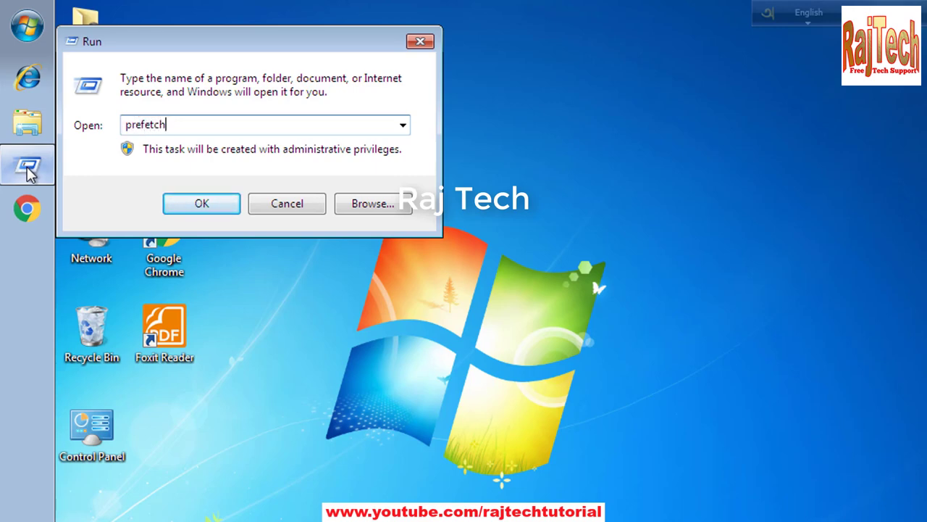
key("Return")
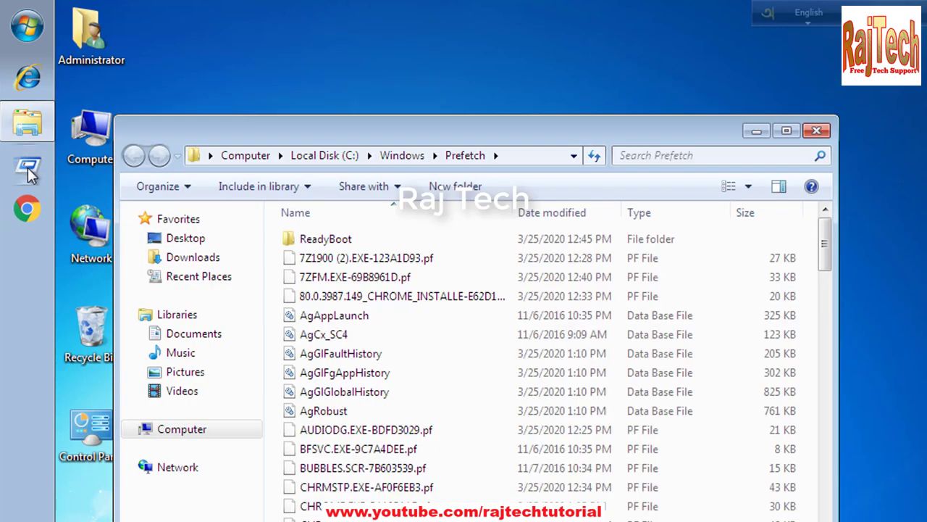
Step: Select all items in the Prefetch folder, move them to the Recycle Bin, and close the folder window
left_click(481, 240)
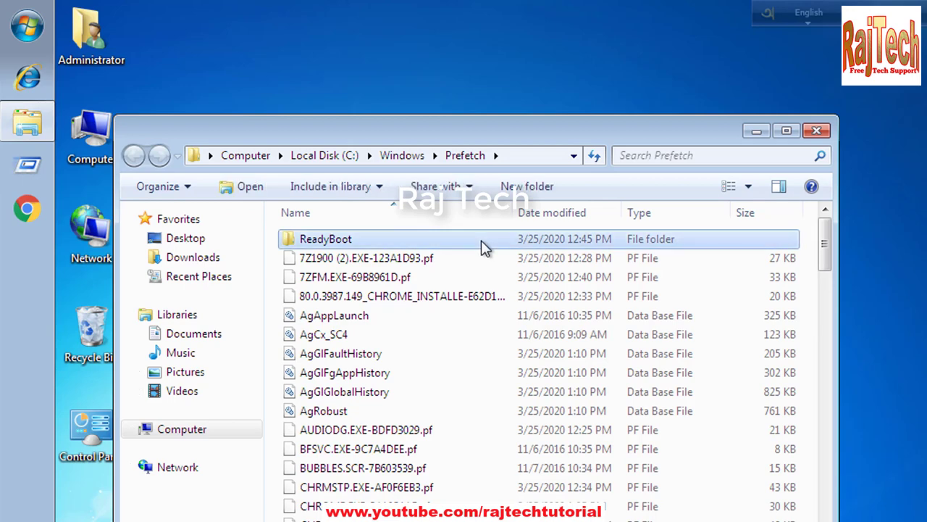
left_click(182, 186)
left_click(187, 316)
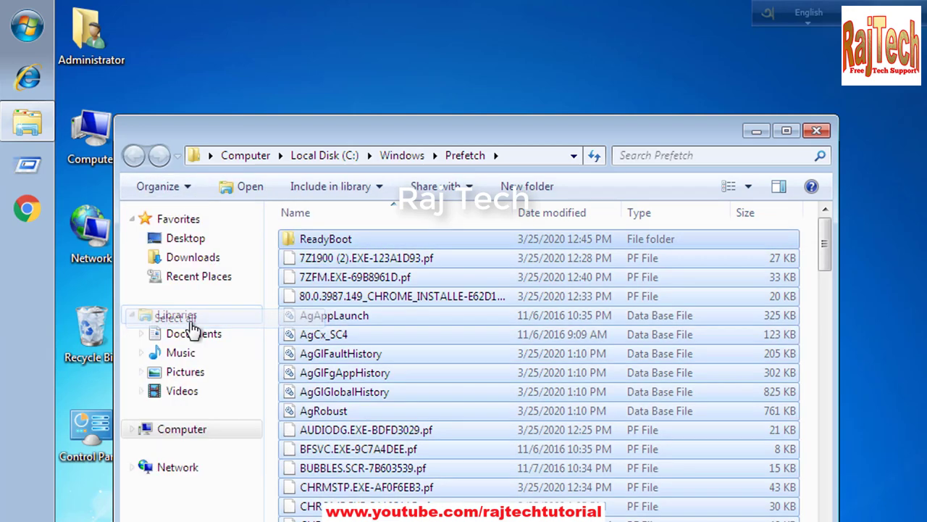
right_click(466, 306)
key("Delete")
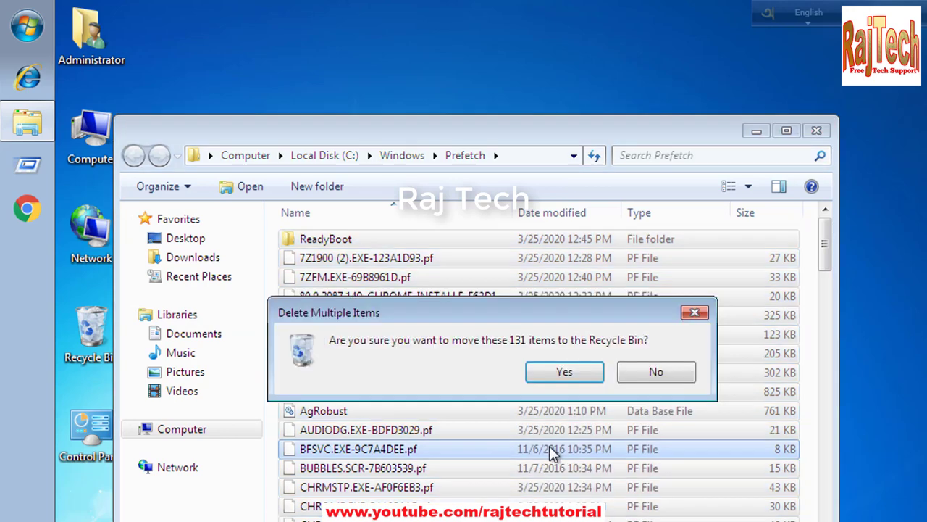
left_click(571, 376)
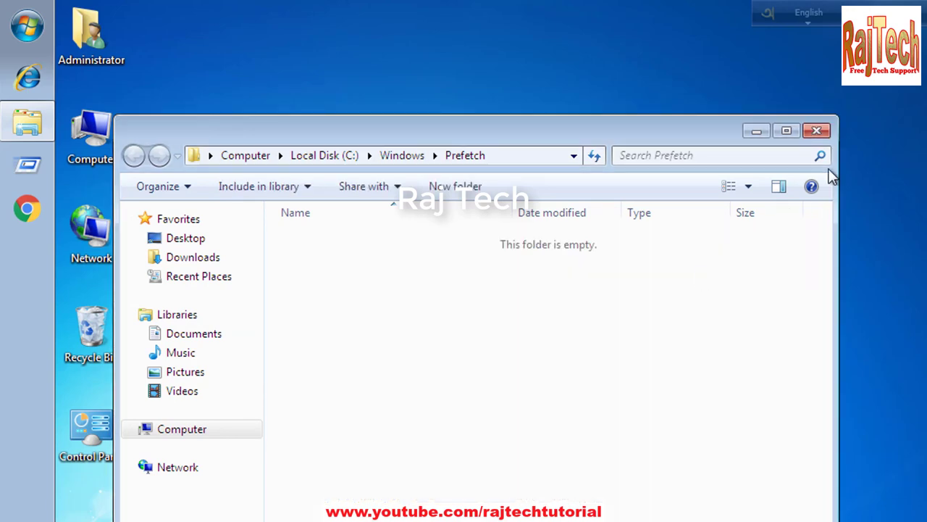
left_click(817, 131)
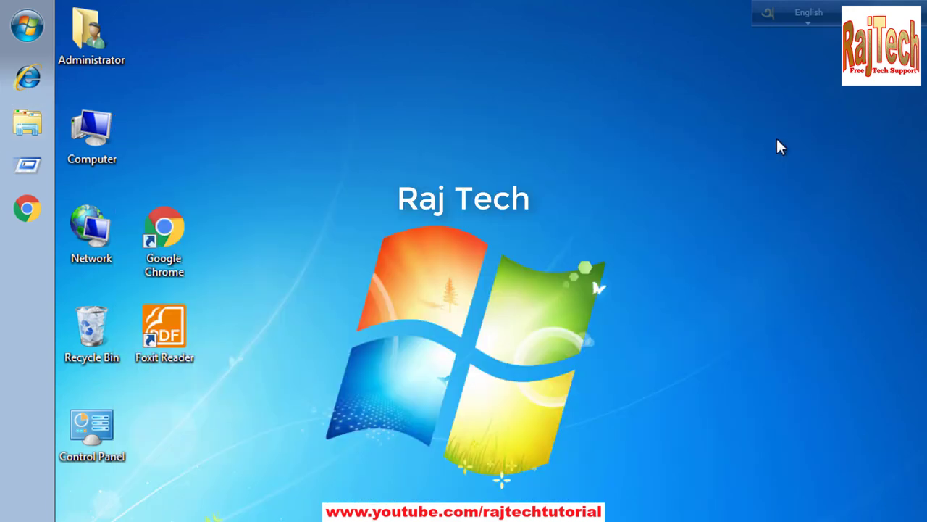
Step: Empty the Recycle Bin and confirm the permanent deletion of its contents
right_click(95, 328)
left_click(131, 355)
left_click(585, 378)
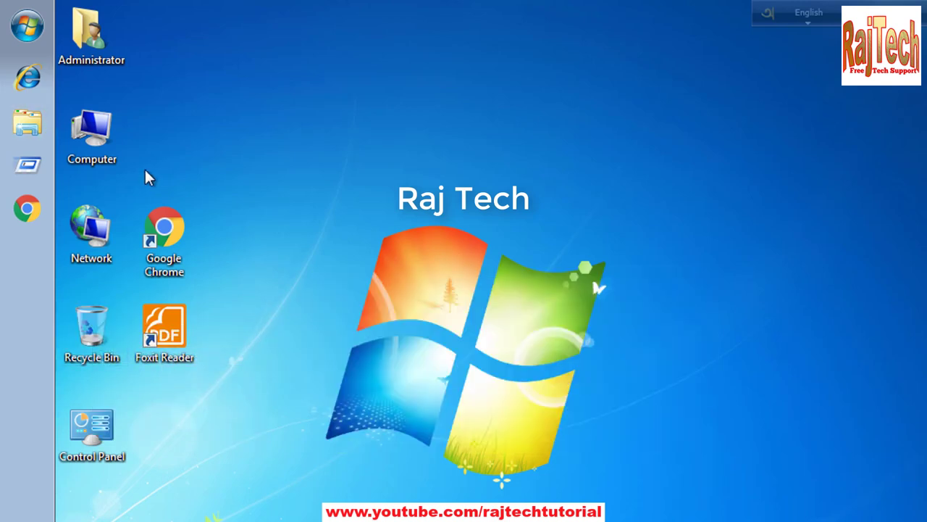
Step: Open the properties of Local Disk (C:) from the Computer window and reposition the dialog higher on the desktop
double_click(91, 138)
left_click(350, 251)
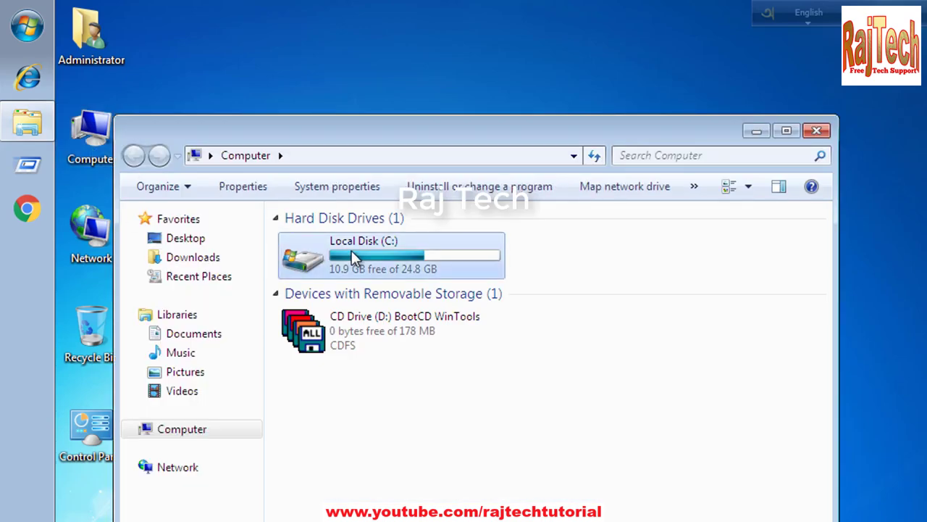
right_click(351, 250)
key("r")
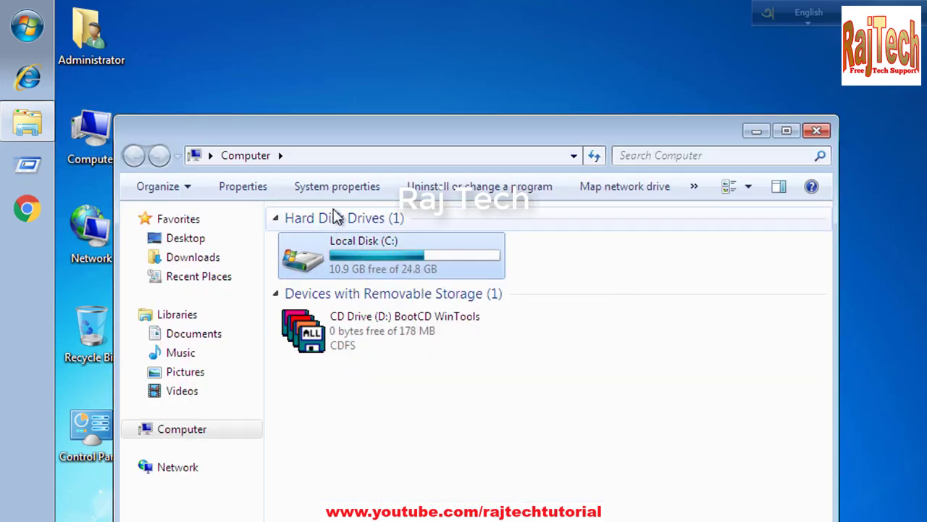
left_click_drag(448, 256, 349, 109)
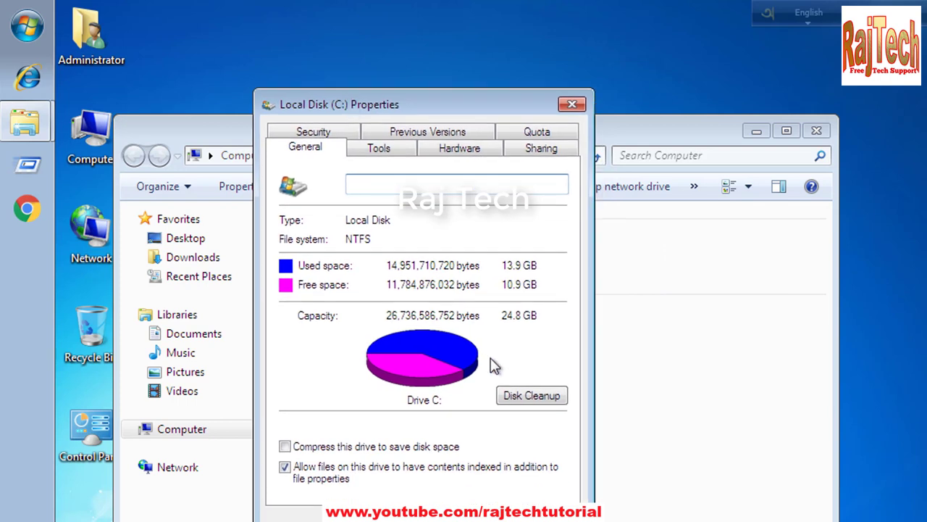
Step: Start Disk Cleanup for drive C, moving its progress dialog aside and refreshing the desktop during the scan
left_click(532, 402)
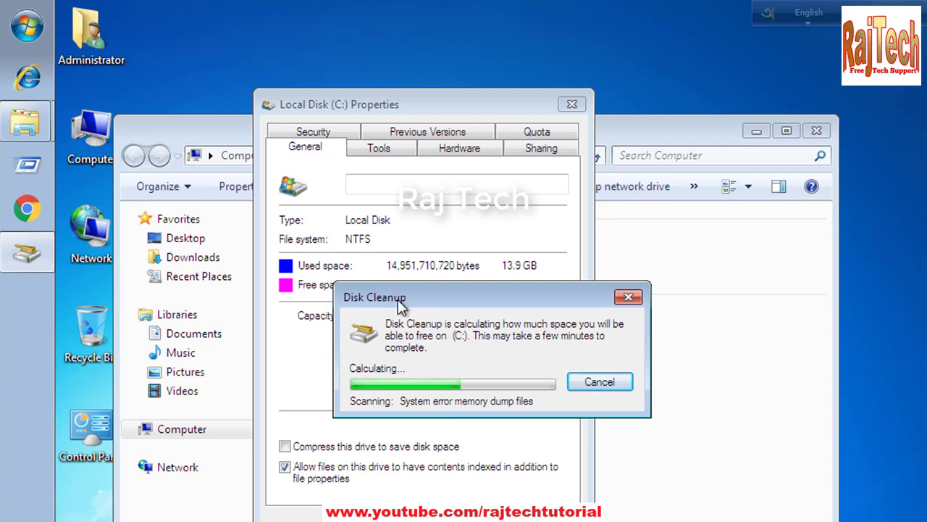
left_click_drag(399, 299, 224, 171)
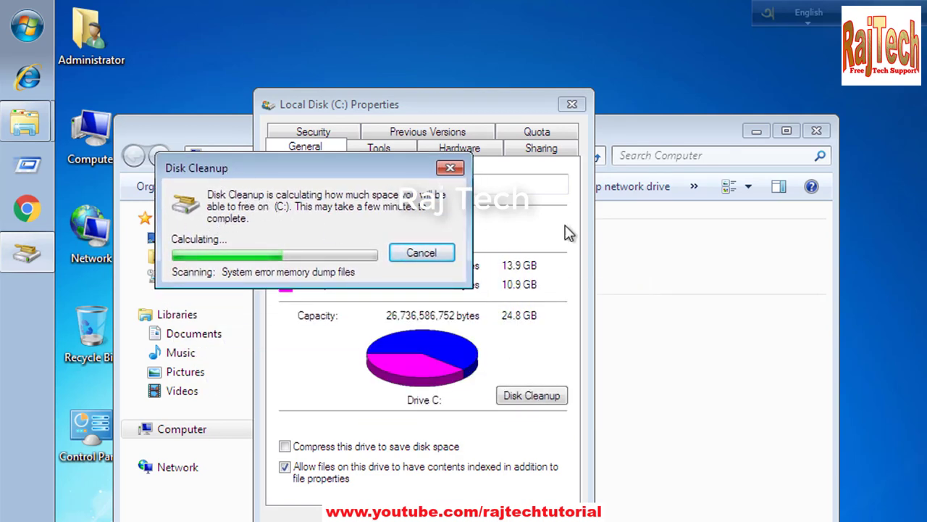
right_click(918, 244)
left_click(827, 299)
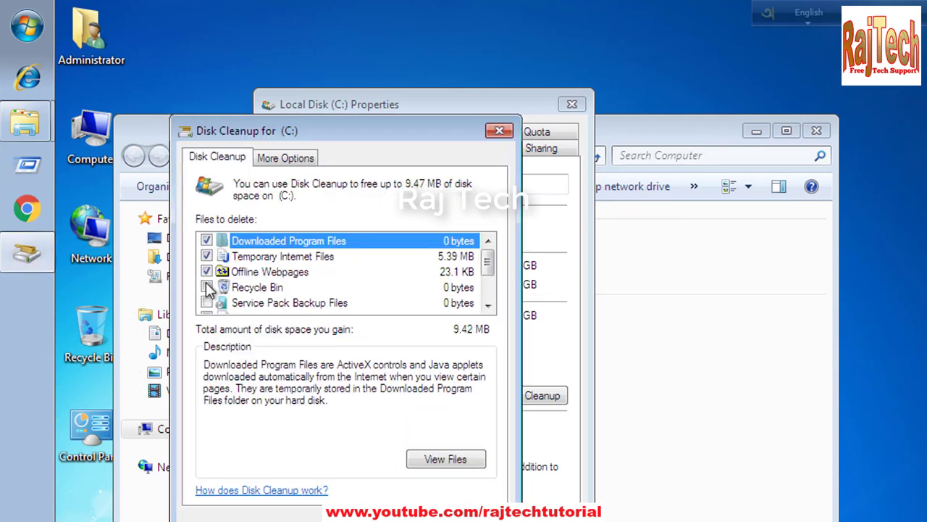
Step: Mark Recycle Bin, Service Pack Backup Files, Setup Log Files, Temporary files and System queued Windows Error Reporting Files for deletion, and unmark Downloaded Program Files
left_click(207, 287)
left_click(488, 305)
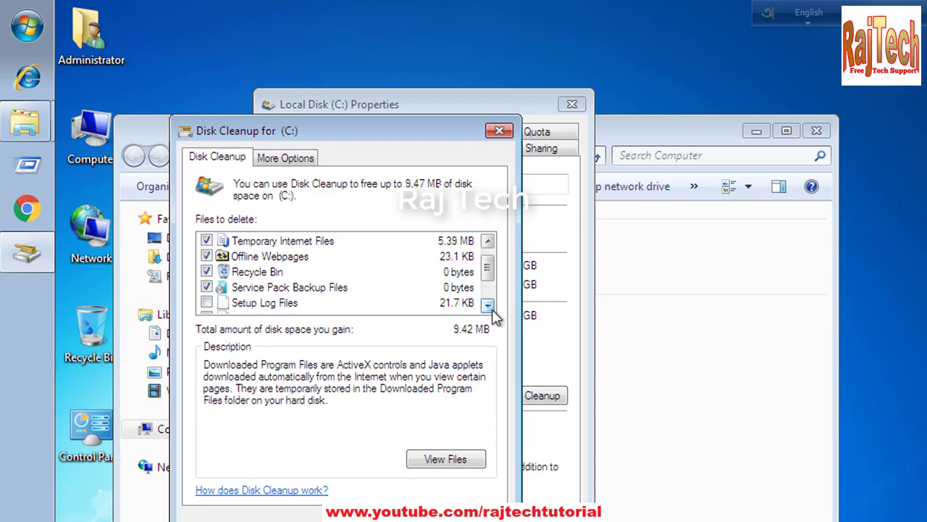
left_click(488, 305)
left_click(488, 305)
left_click(208, 271)
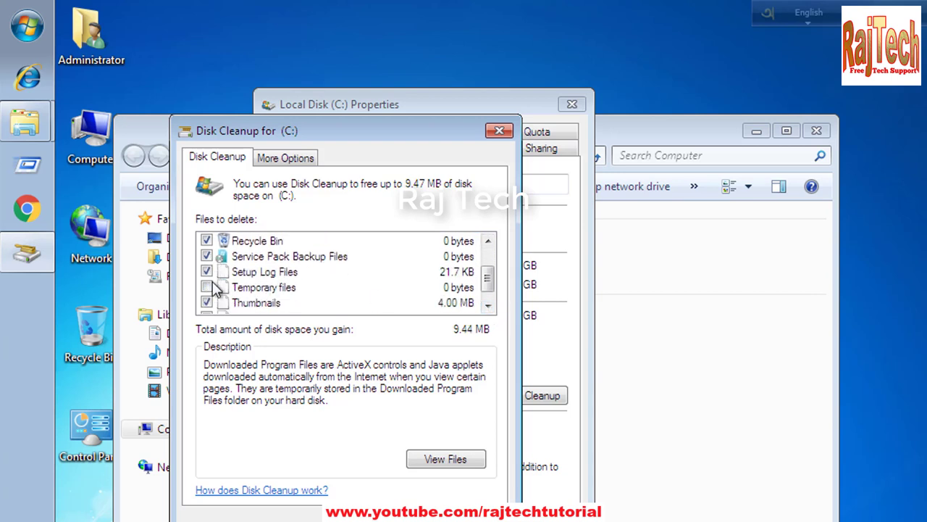
left_click(207, 287)
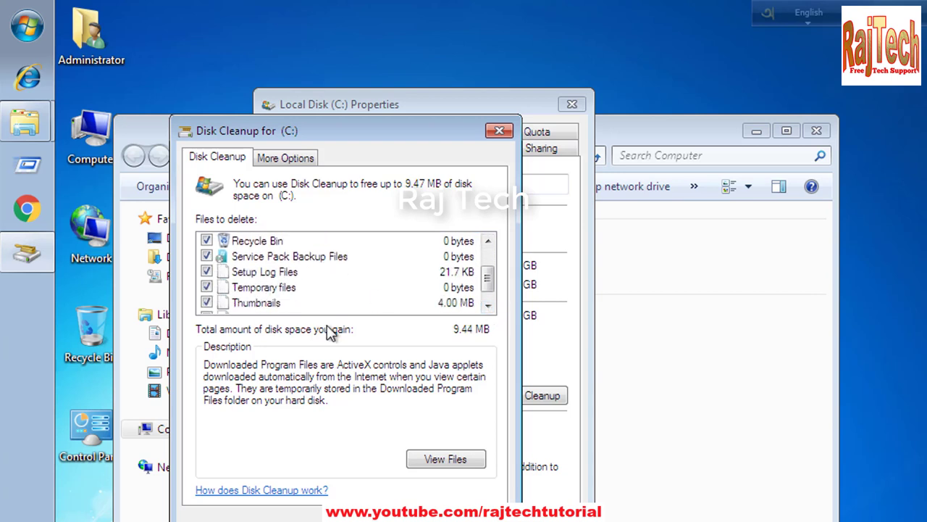
left_click(488, 305)
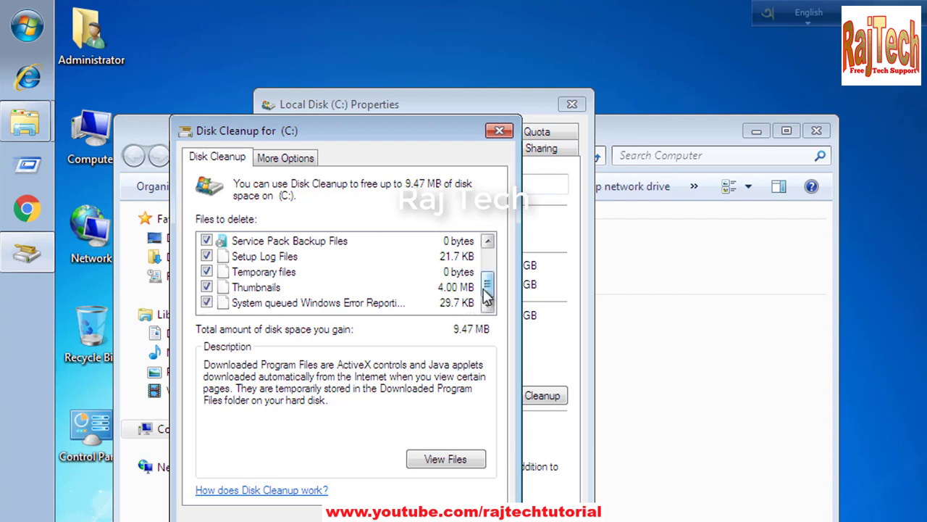
left_click_drag(489, 286, 489, 266)
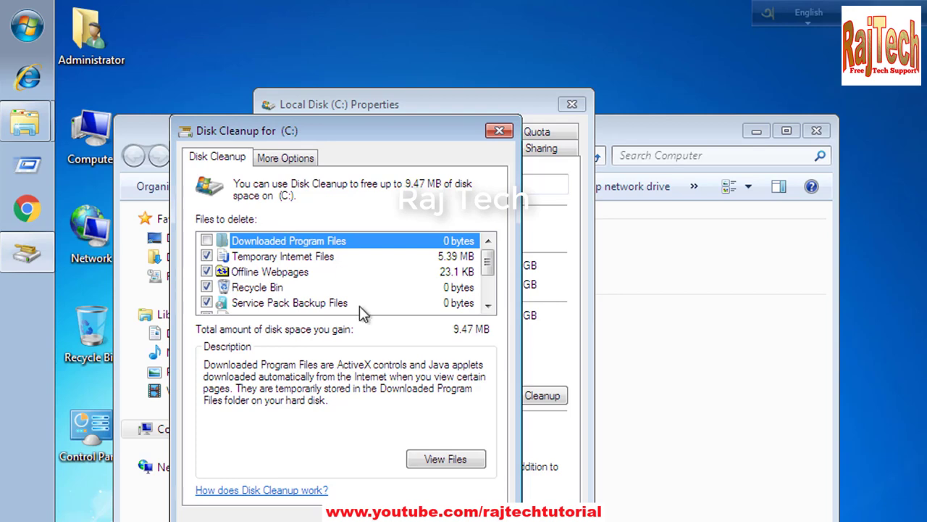
Step: Run the cleanup of drive C with permanent deletion of the chosen files, and close the drive properties and Computer window
key("Return")
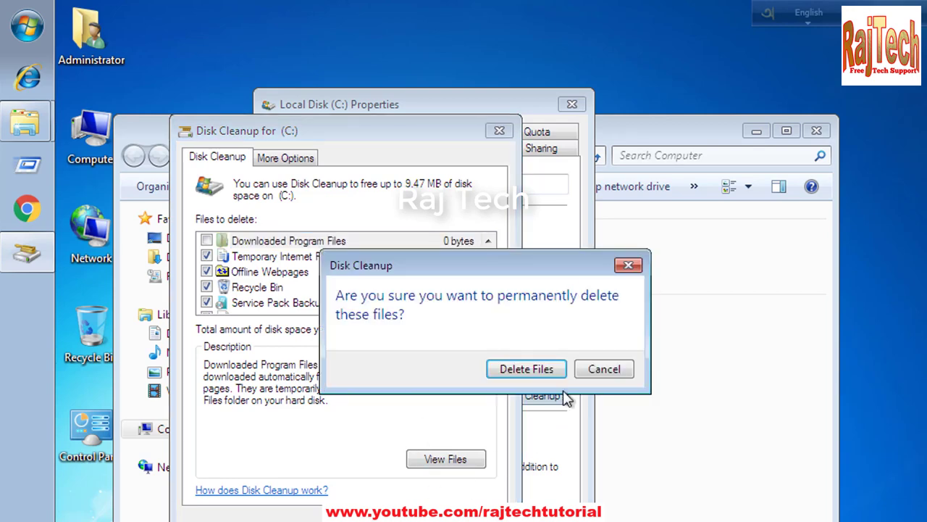
left_click(547, 372)
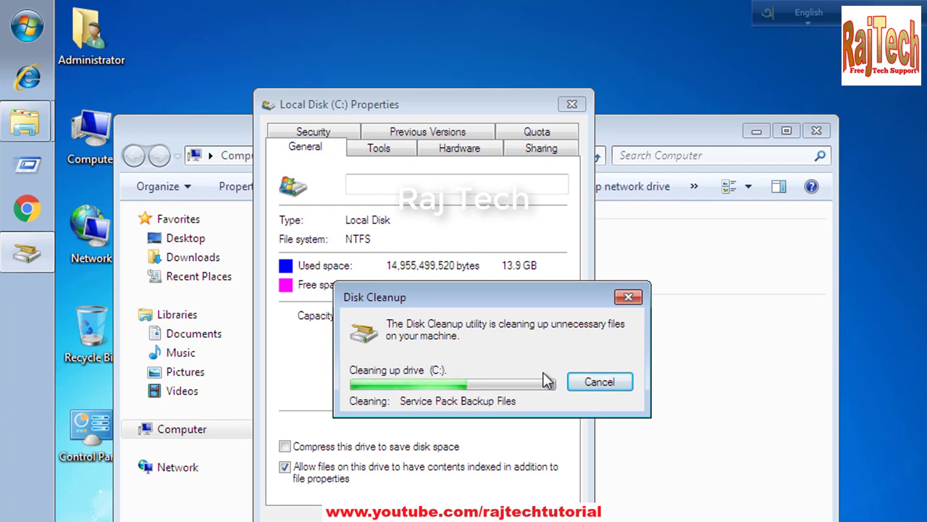
right_click(855, 269)
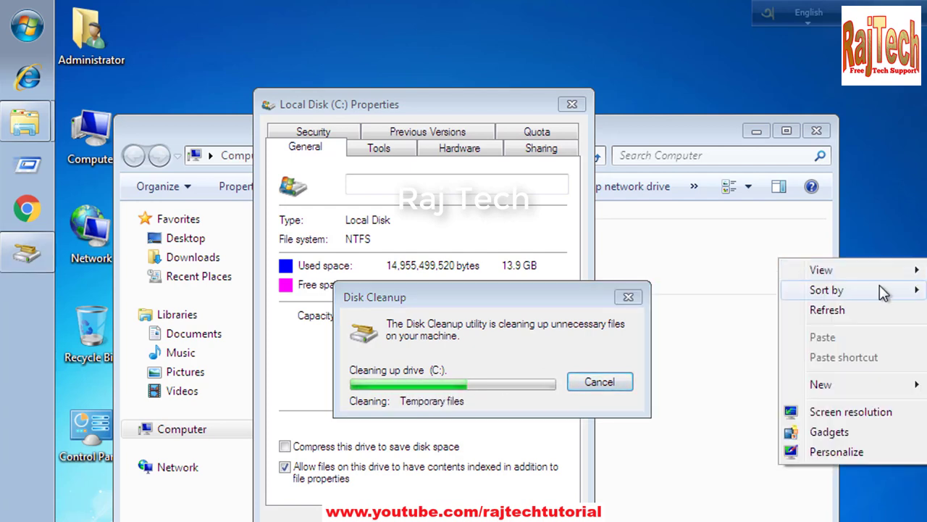
left_click(872, 308)
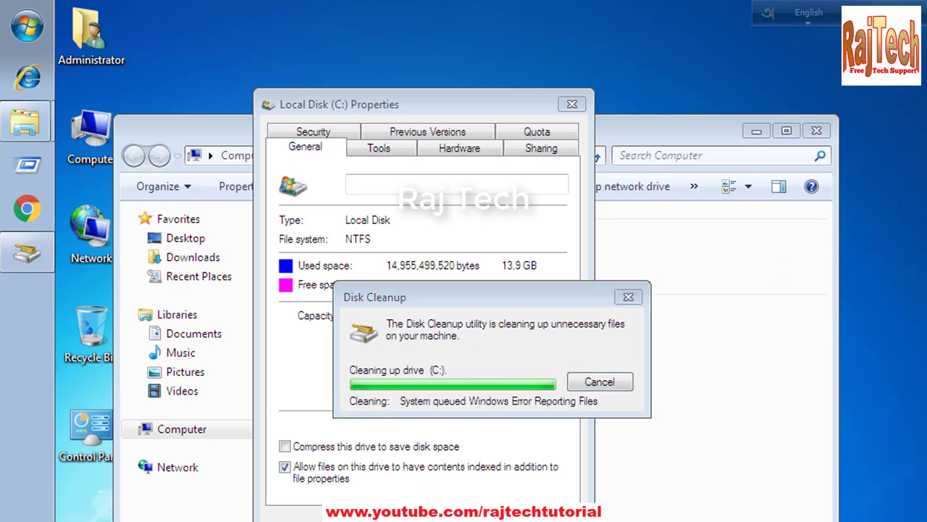
key("Return")
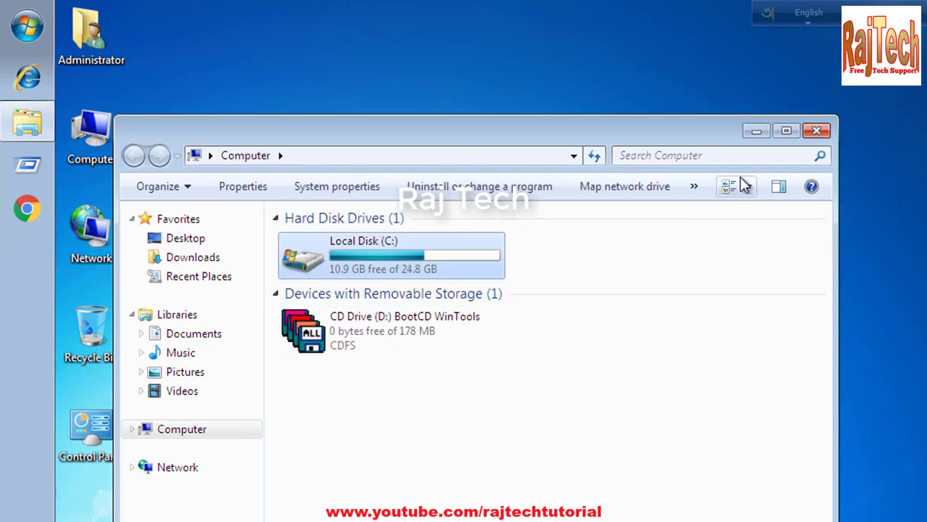
left_click(817, 131)
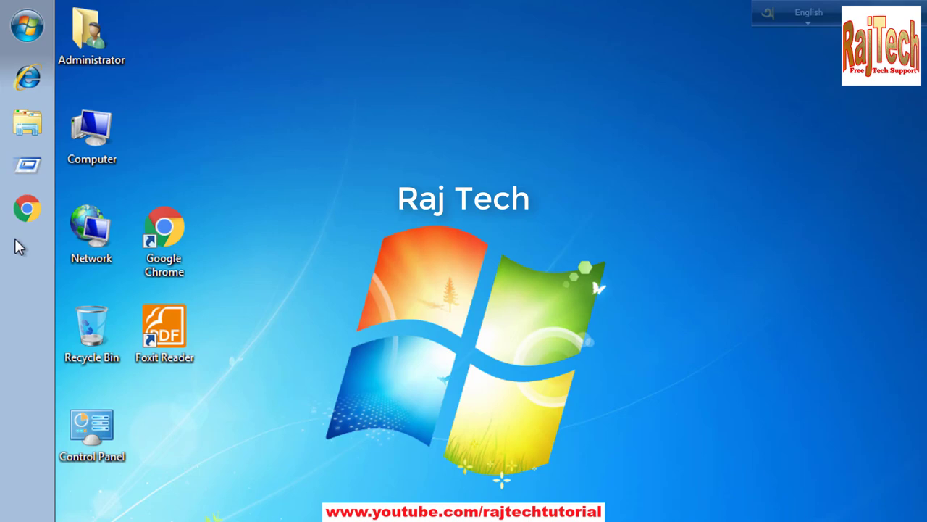
Step: Open Windows Task Manager and launch Resource Monitor from its performance view to check system usage
right_click(13, 326)
left_click(51, 446)
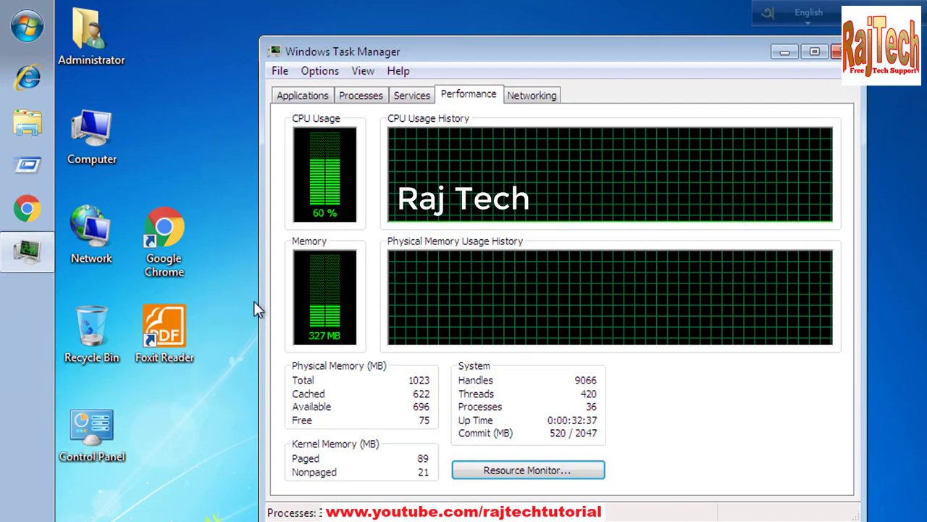
left_click(500, 468)
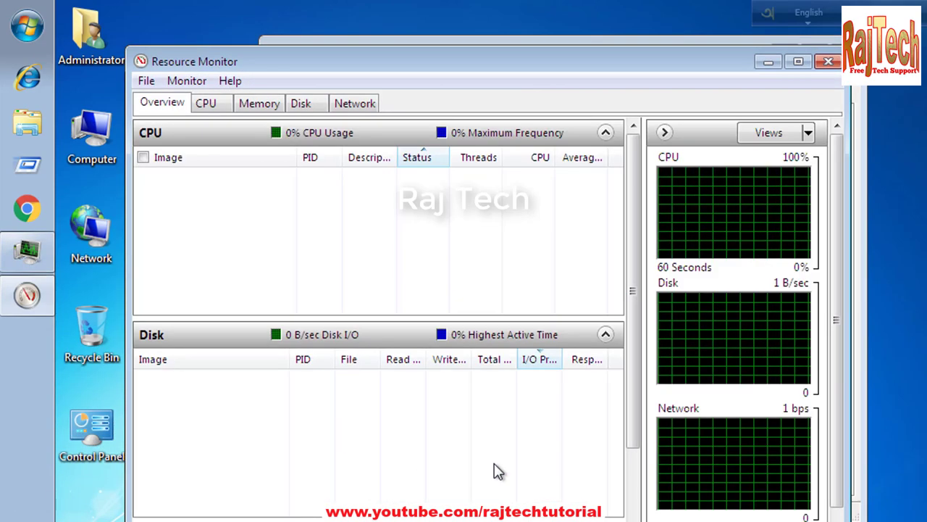